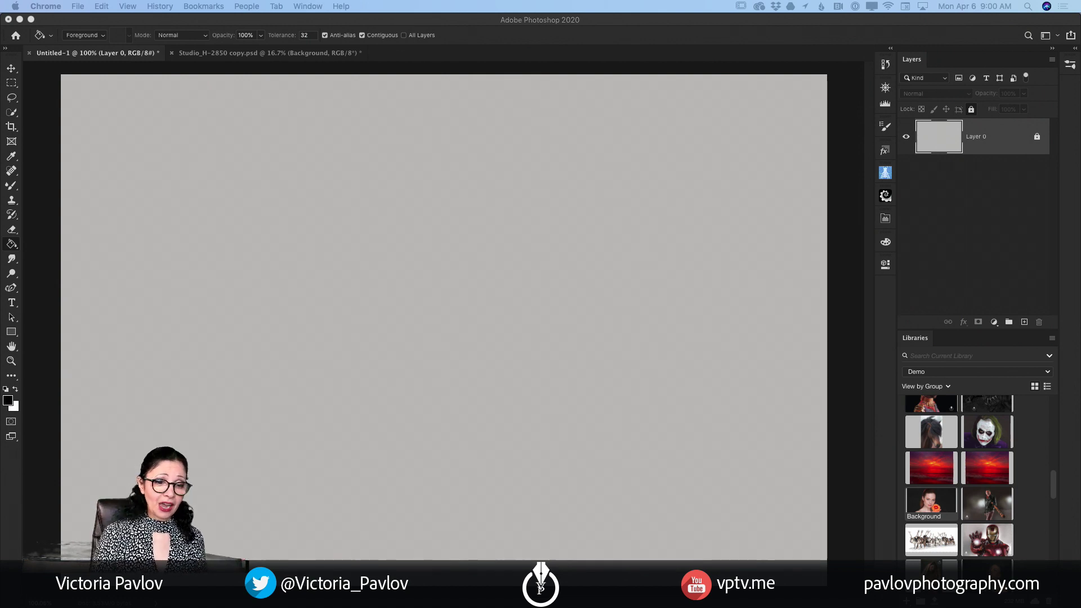
Toggle the full lock on Layer 0 off and on, leaving the gray background layer locked.
left_click(1039, 150)
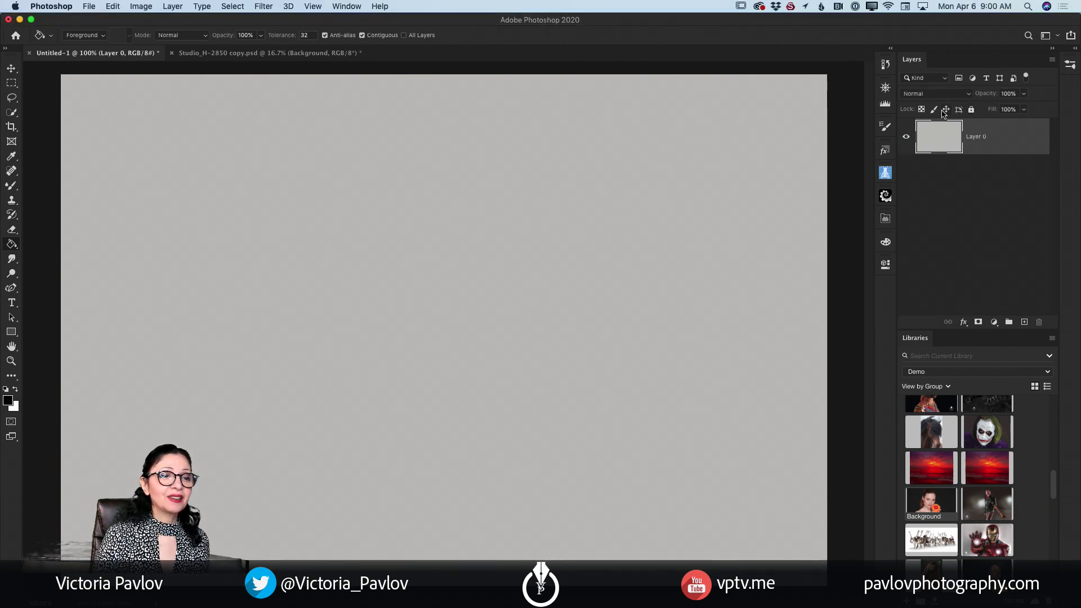
left_click(971, 111)
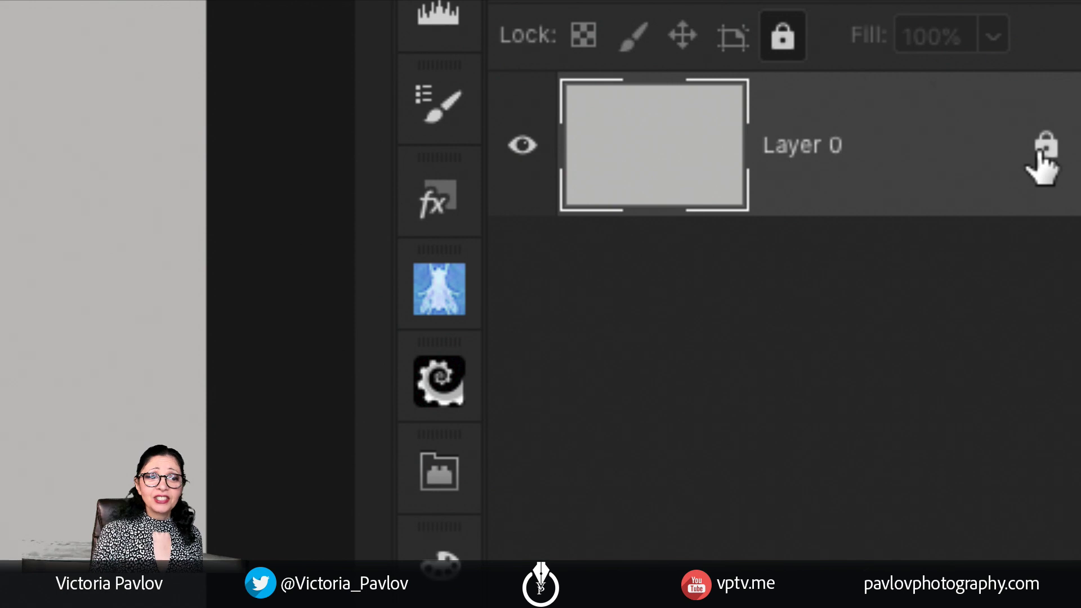
left_click(1043, 148)
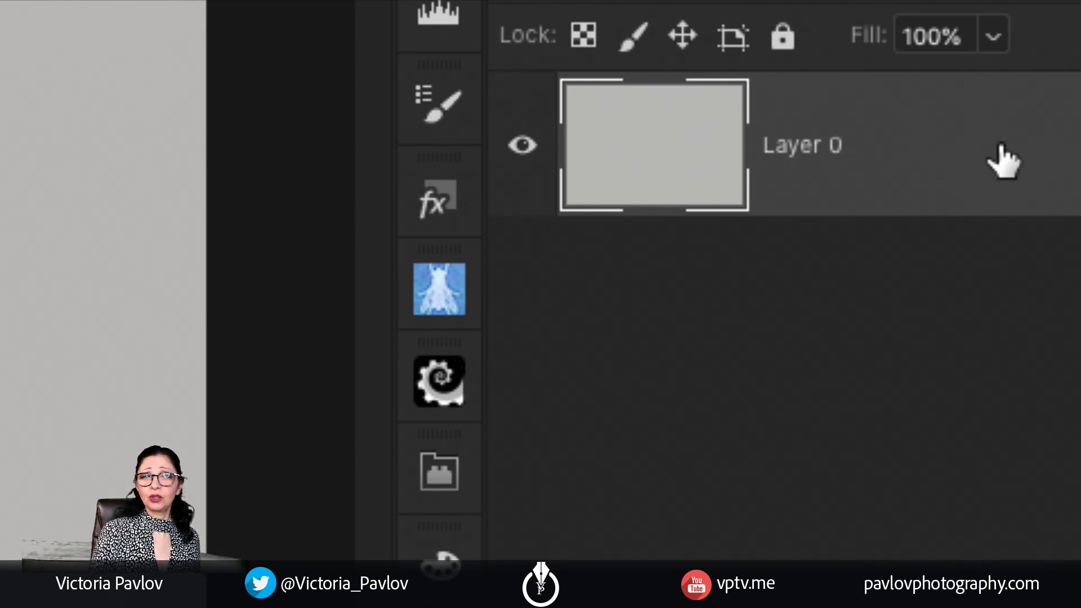
left_click(783, 39)
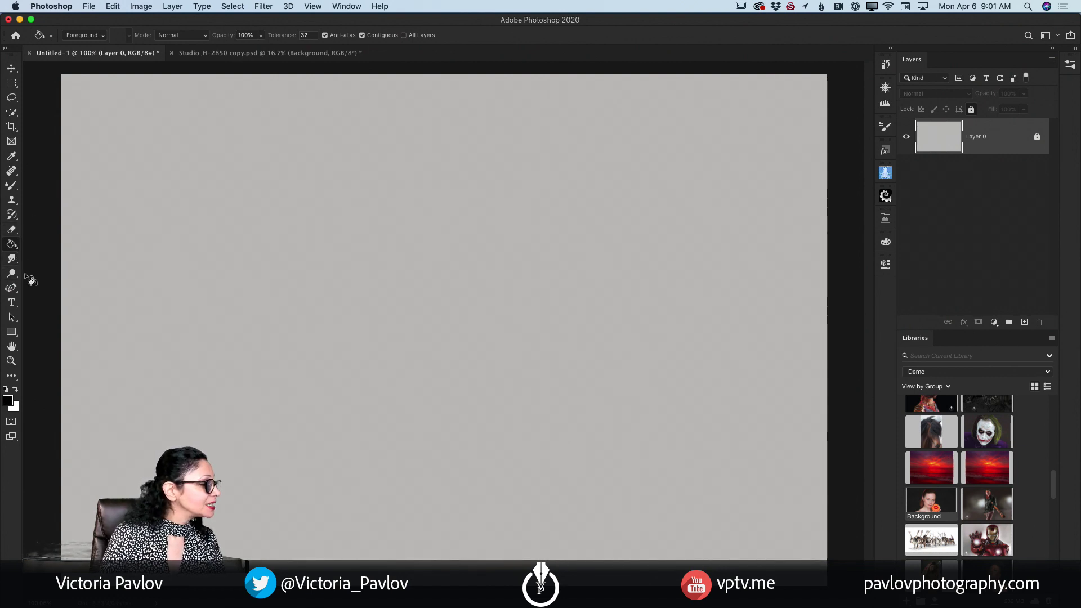
Draw a white-filled rectangle shape with no stroke, about 745 by 668 px, in the middle of the gray canvas.
left_click(11, 332)
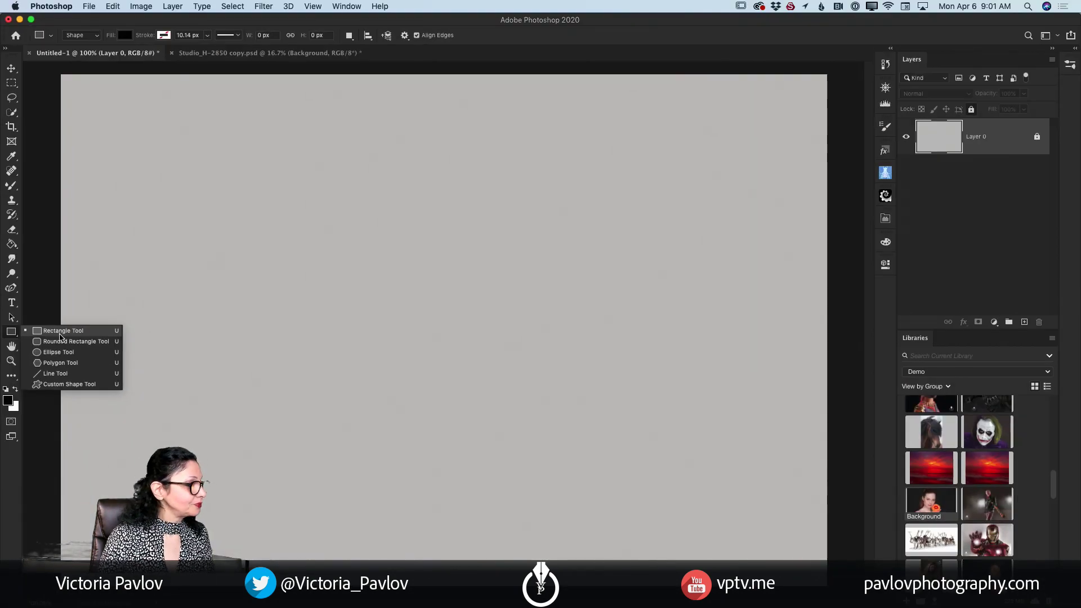
left_click(74, 333)
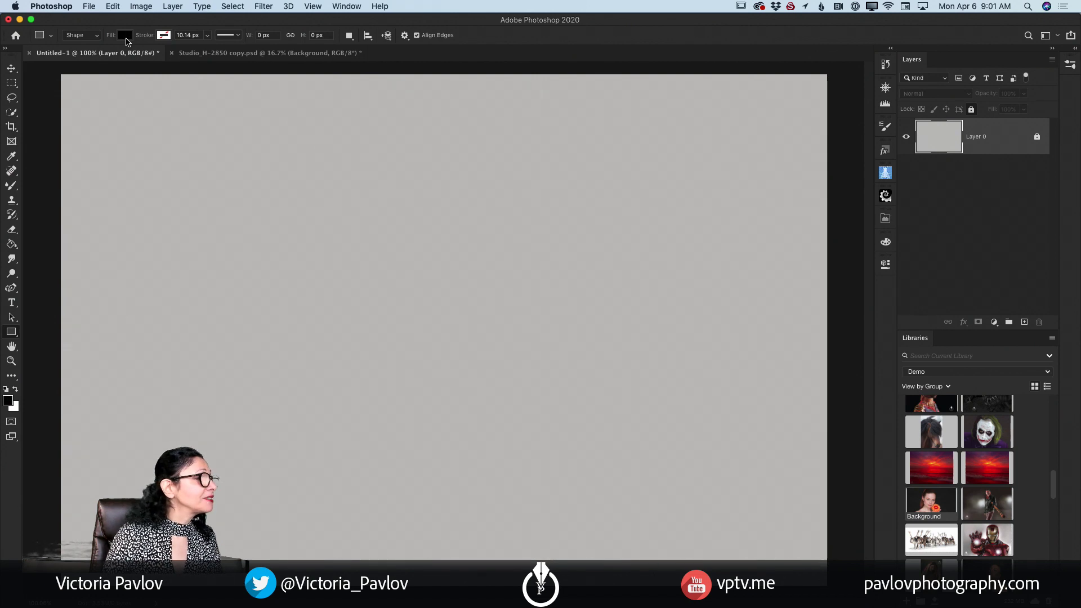
left_click(125, 38)
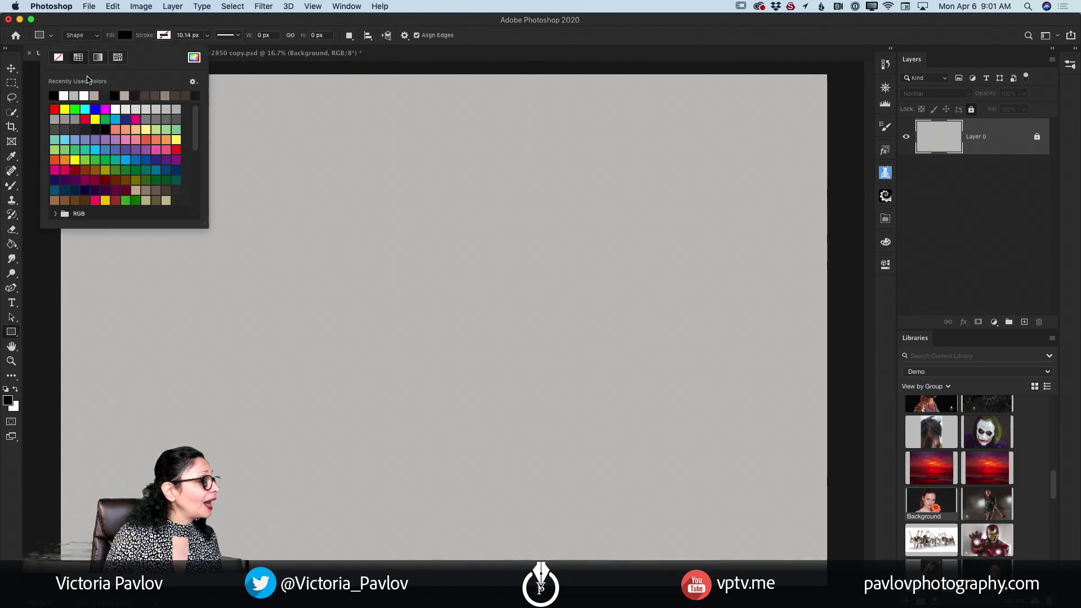
left_click(64, 96)
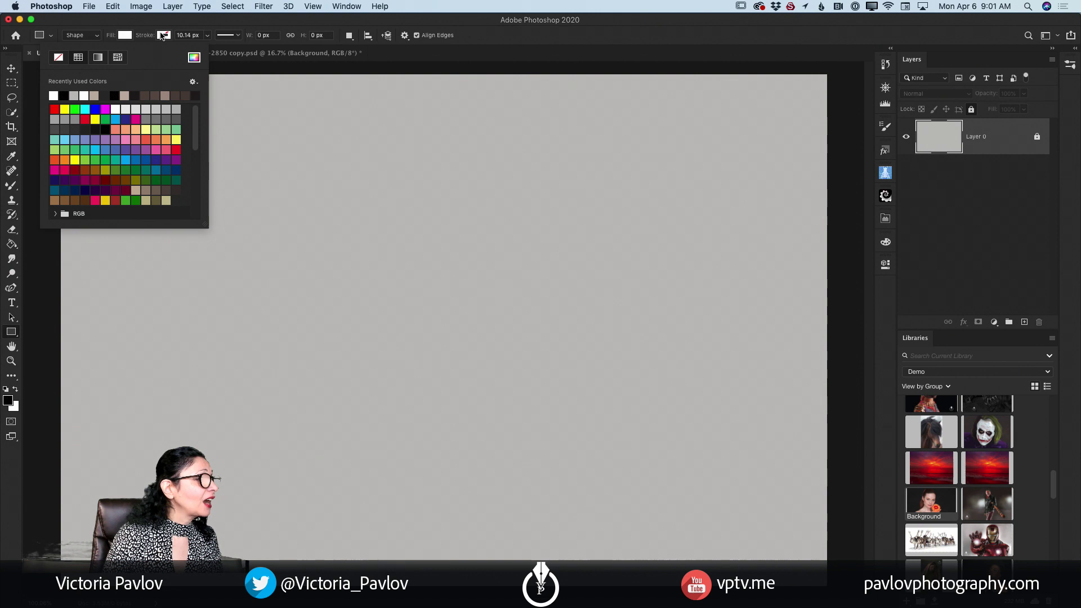
left_click(139, 41)
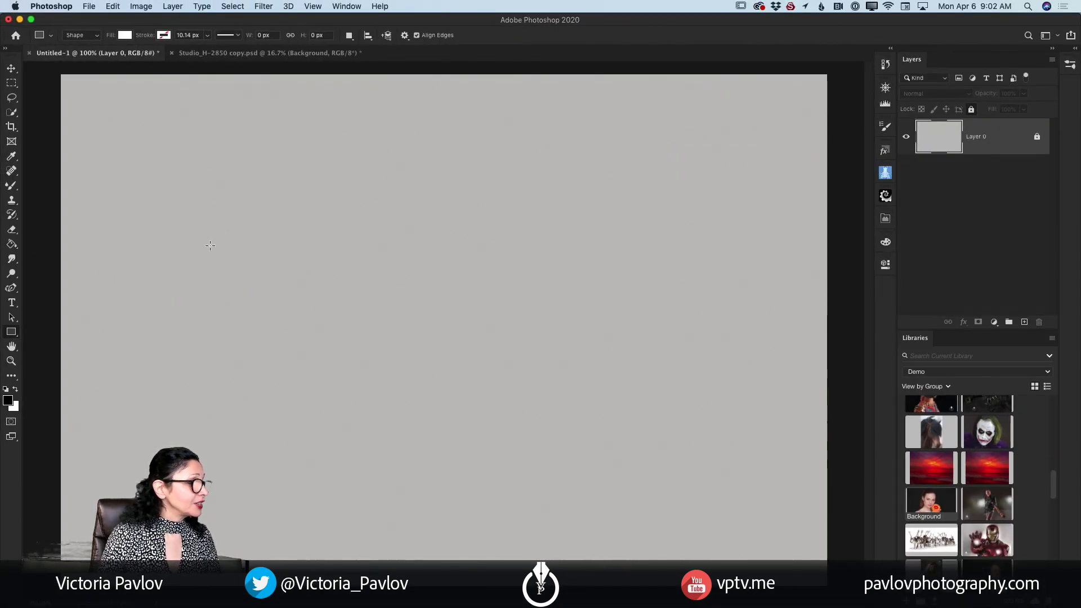
left_click_drag(249, 137, 667, 507)
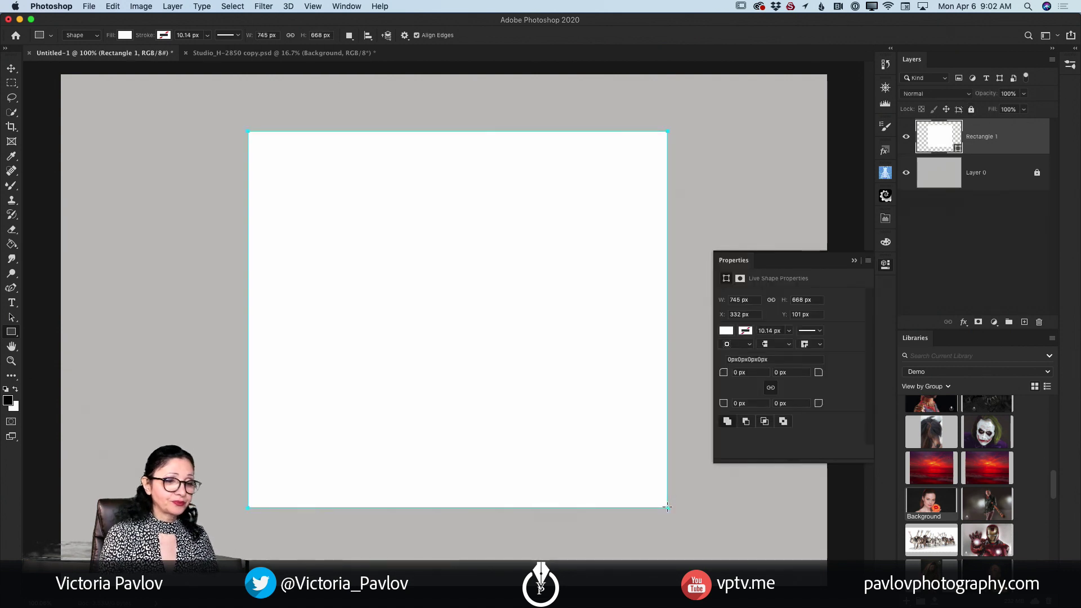
left_click(855, 263)
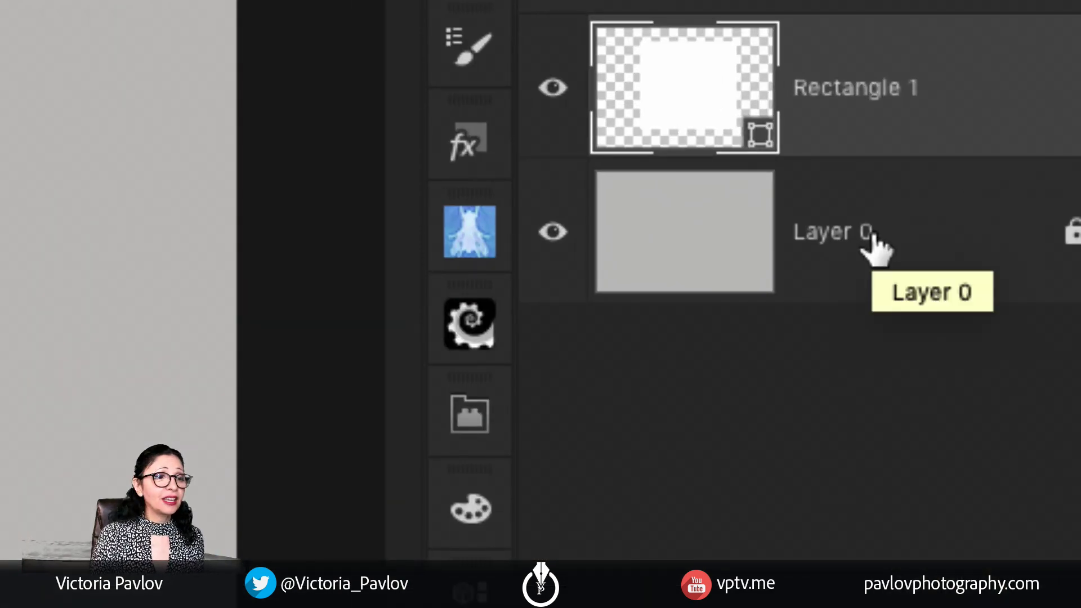
Rasterize the white rectangle's layer and cut a rectangular photo window out of it, leaving thin borders and a deeper strip along the bottom.
right_click(855, 101)
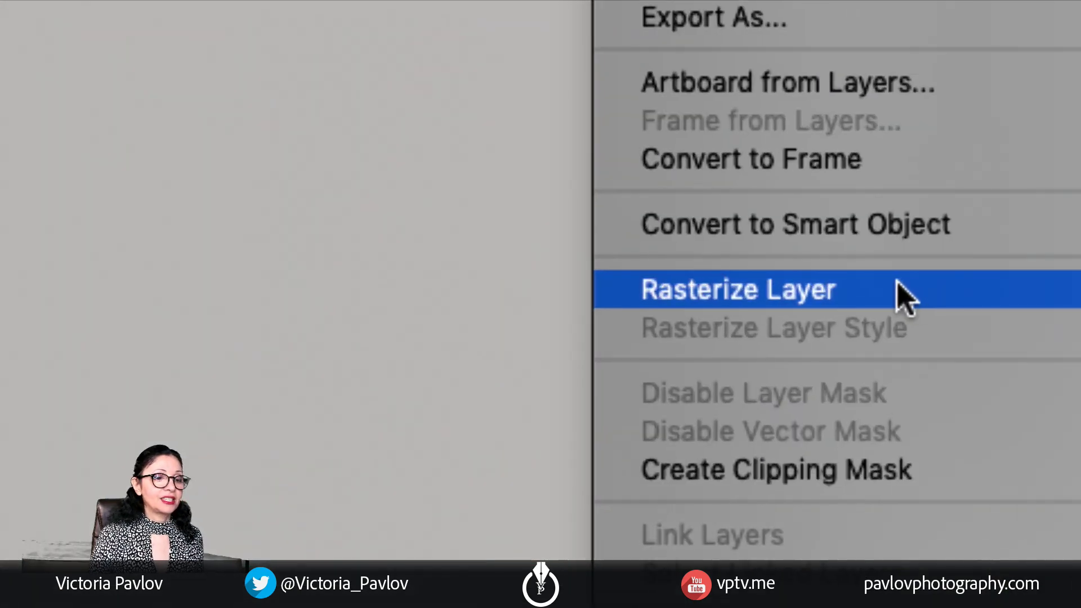
left_click(905, 294)
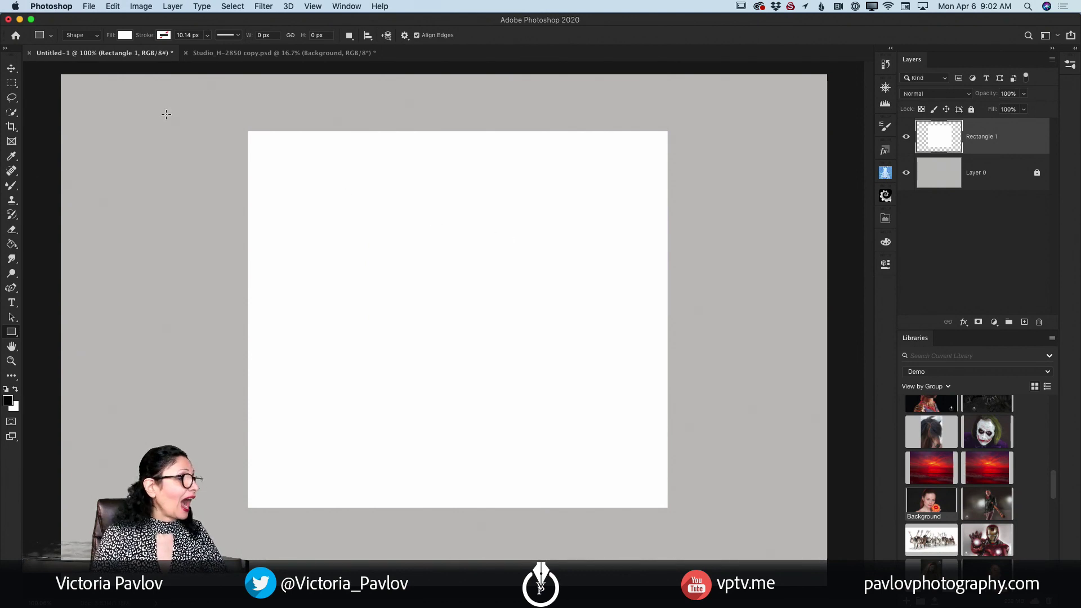
left_click(10, 84)
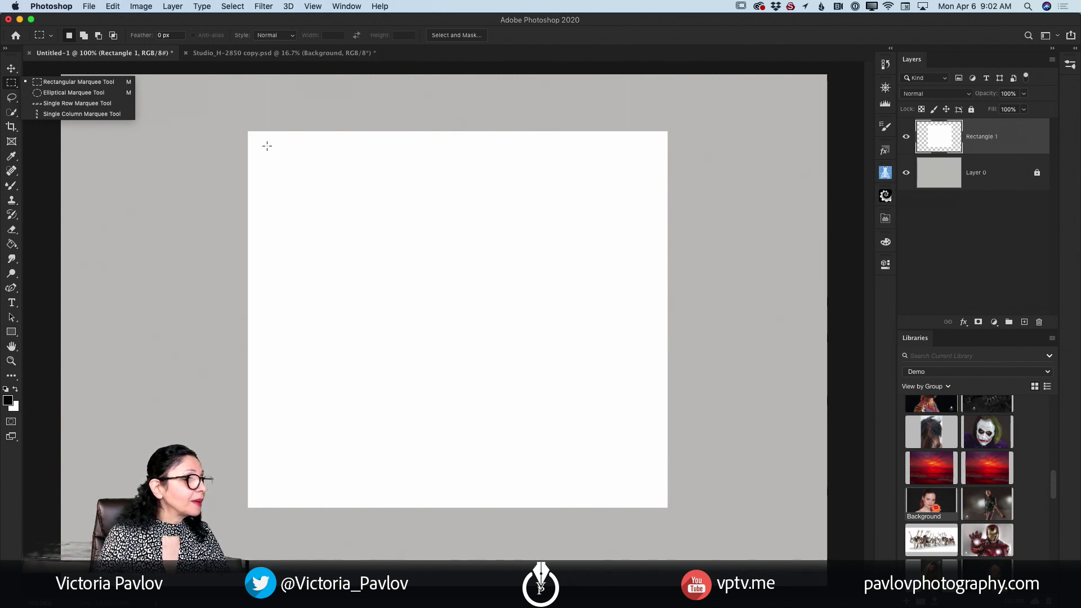
left_click_drag(267, 149, 651, 412)
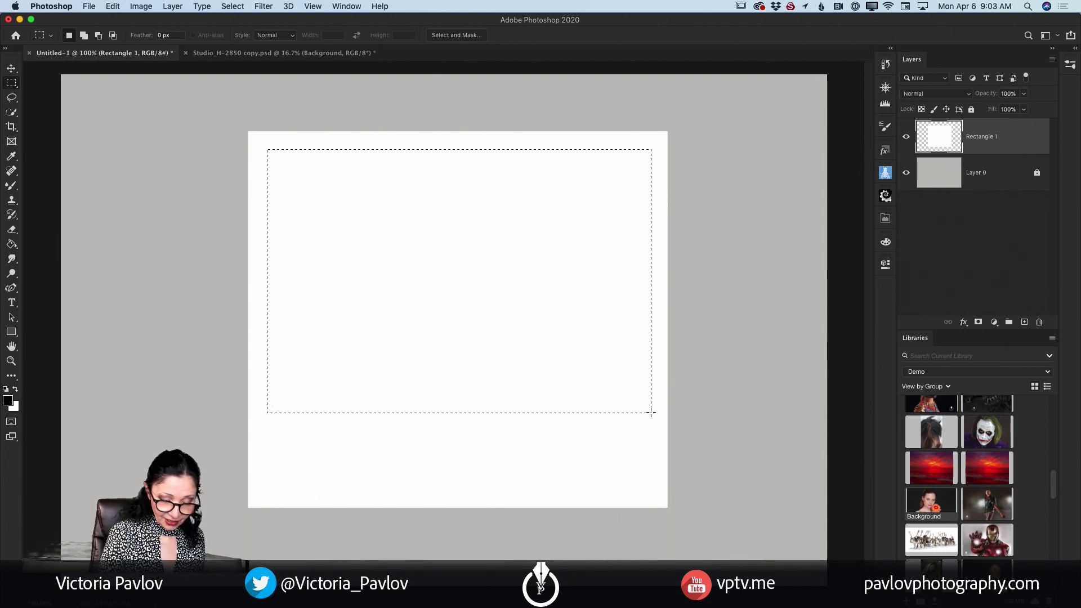
key("Delete")
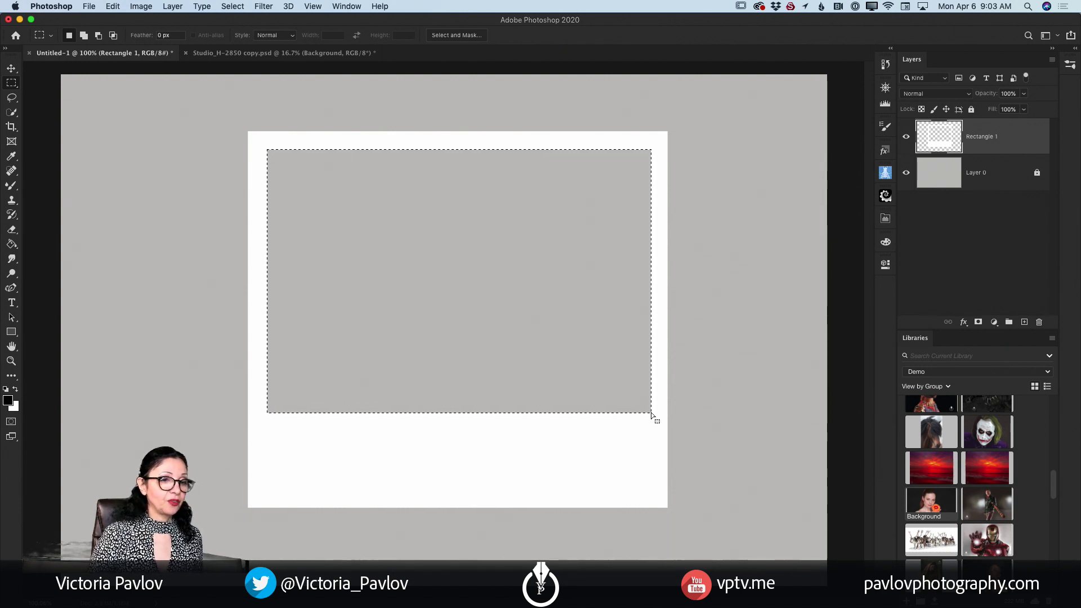
key("super+d")
key("v")
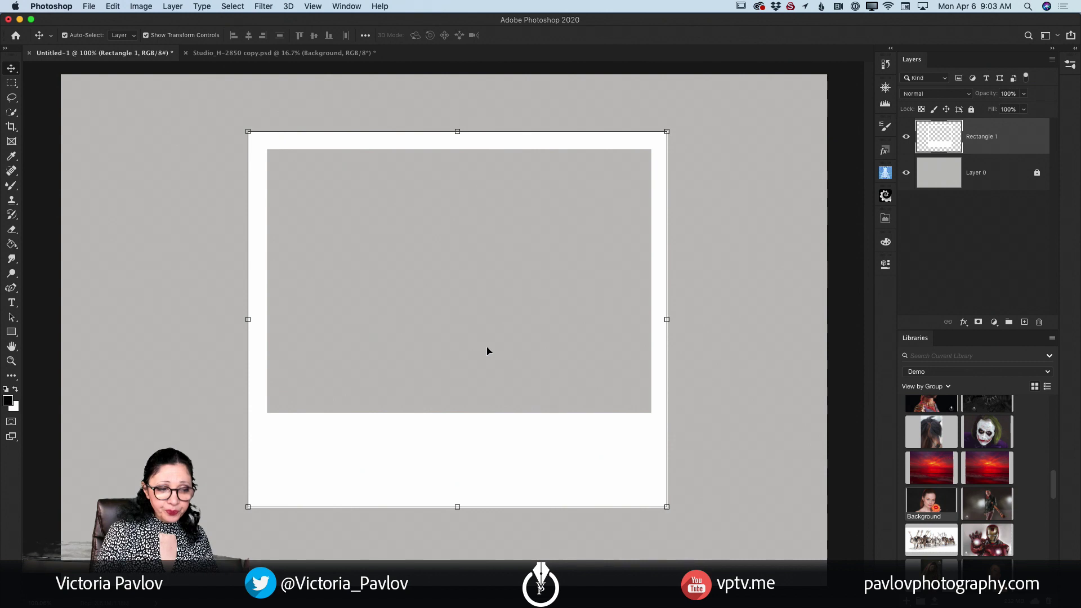
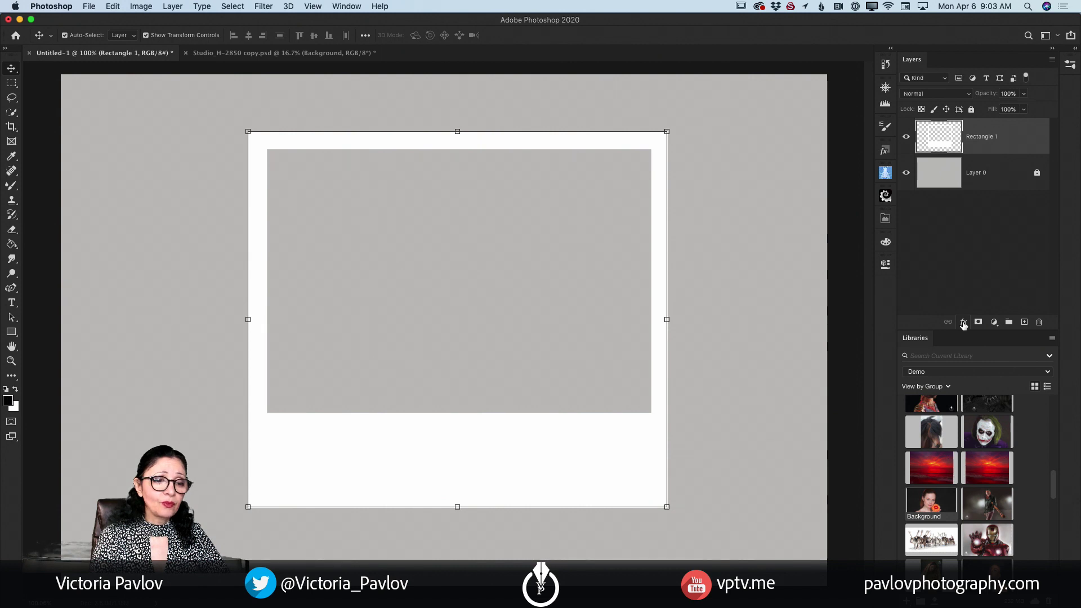
Add a Drop Shadow to the white frame with Multiply blending, 35% opacity, 90° angle, 3 px distance, 0% spread and 7 px size.
left_click(964, 322)
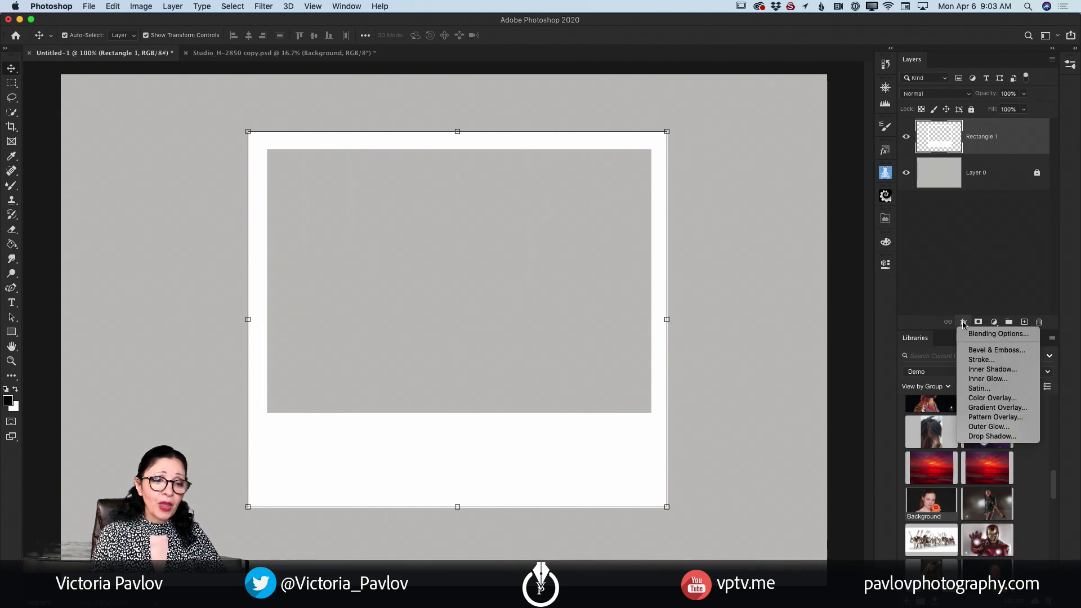
left_click(963, 324)
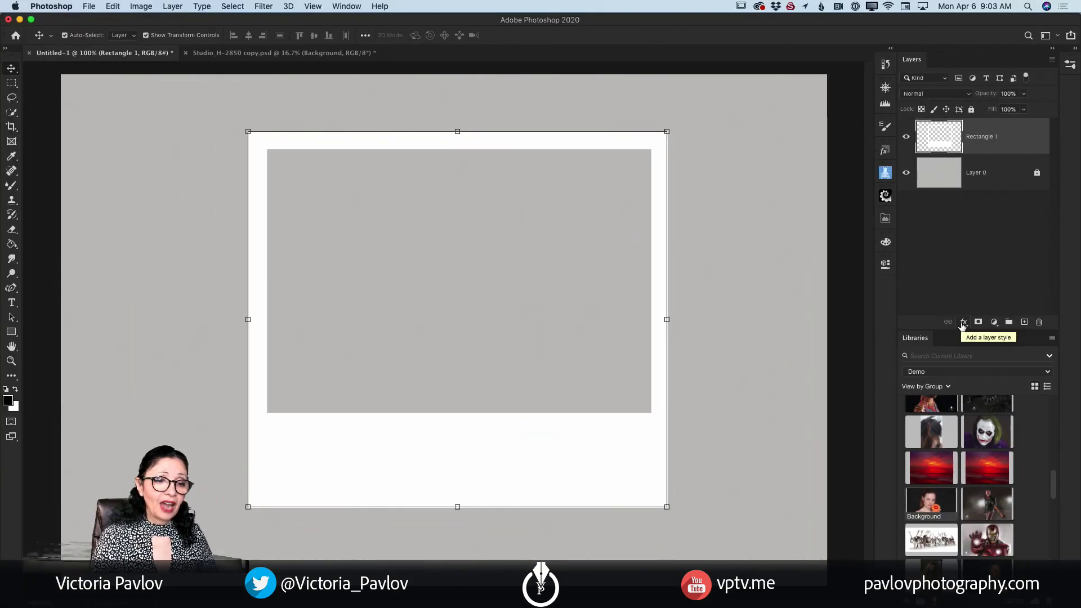
left_click(965, 332)
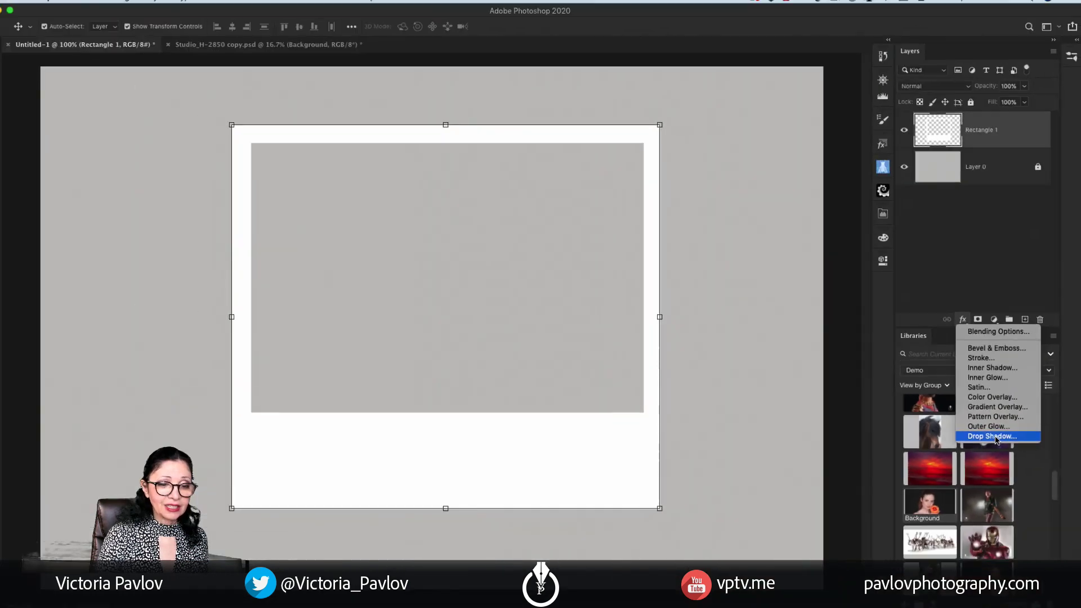
left_click(994, 445)
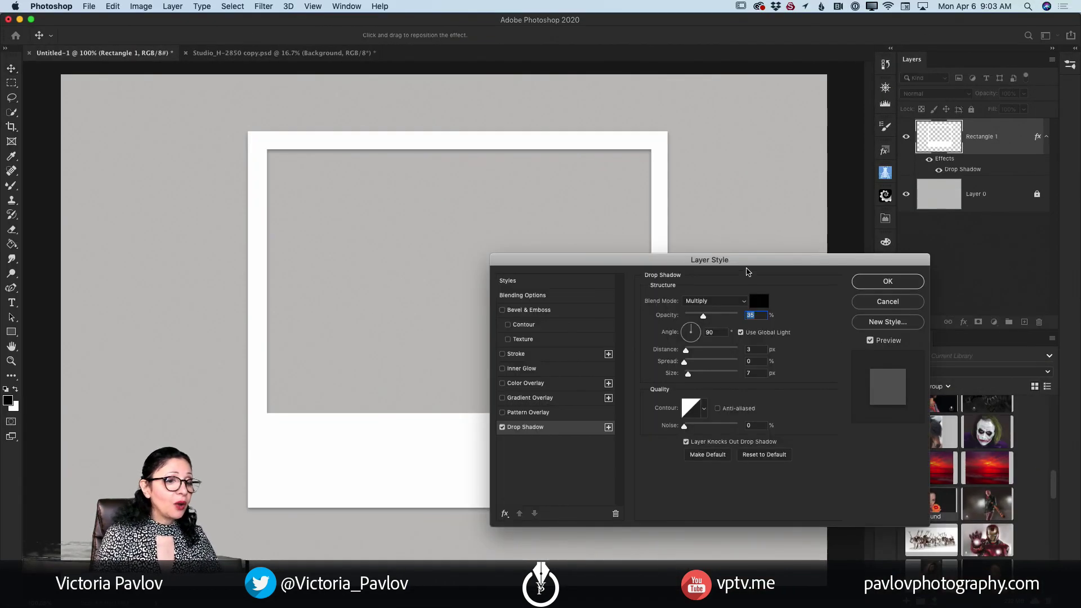
left_click_drag(753, 261, 826, 244)
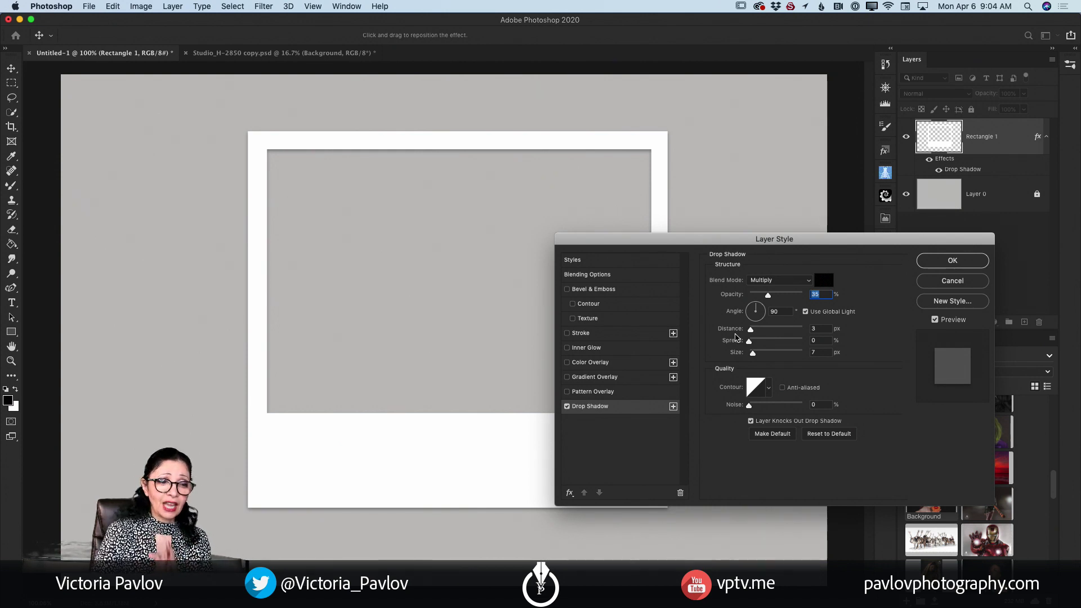
left_click_drag(856, 241, 751, 248)
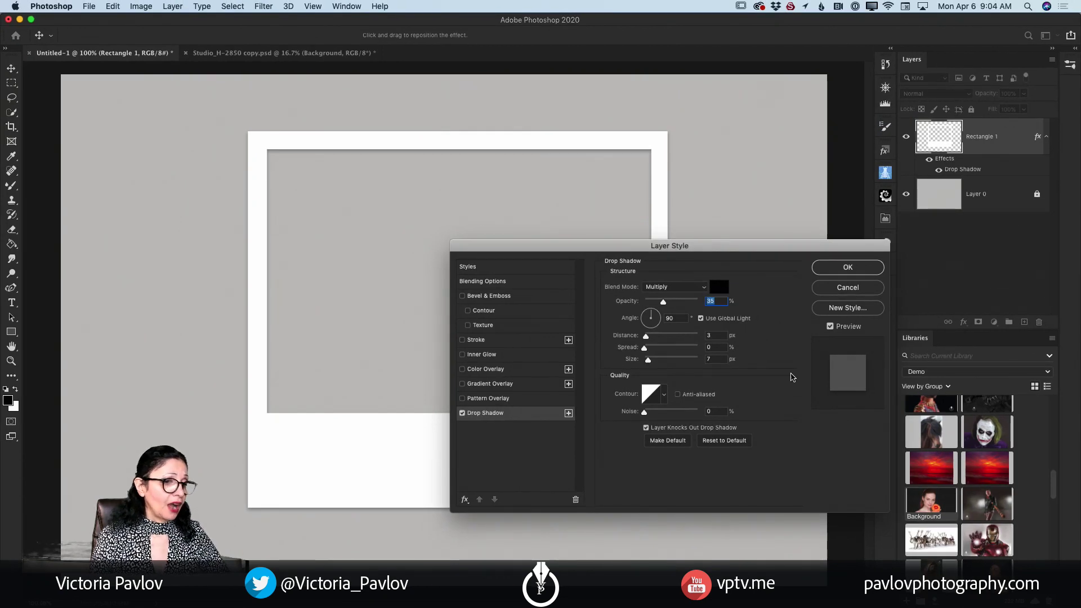
left_click(833, 268)
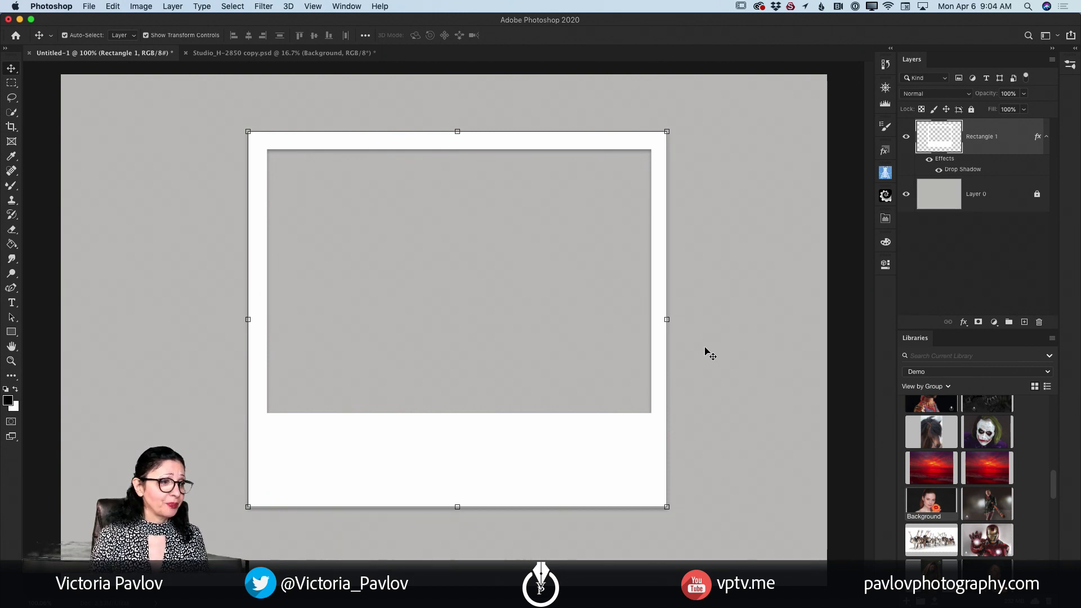
Place the portrait with the orange flower from the Demo library into Untitled-1 as a new layer filling the canvas.
left_click(307, 56)
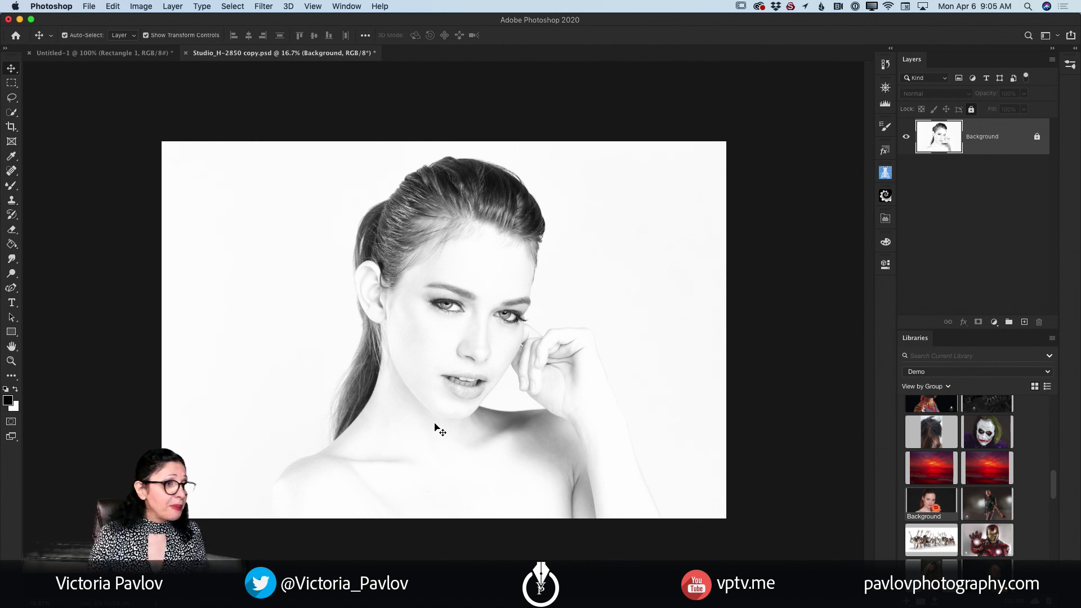
left_click(137, 54)
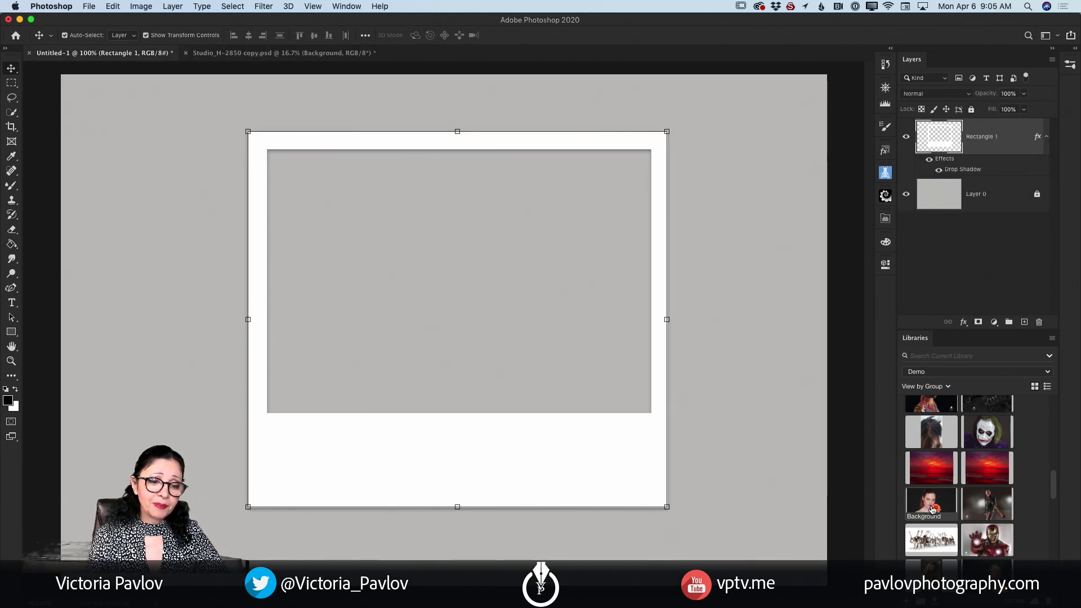
mouse_move(932, 510)
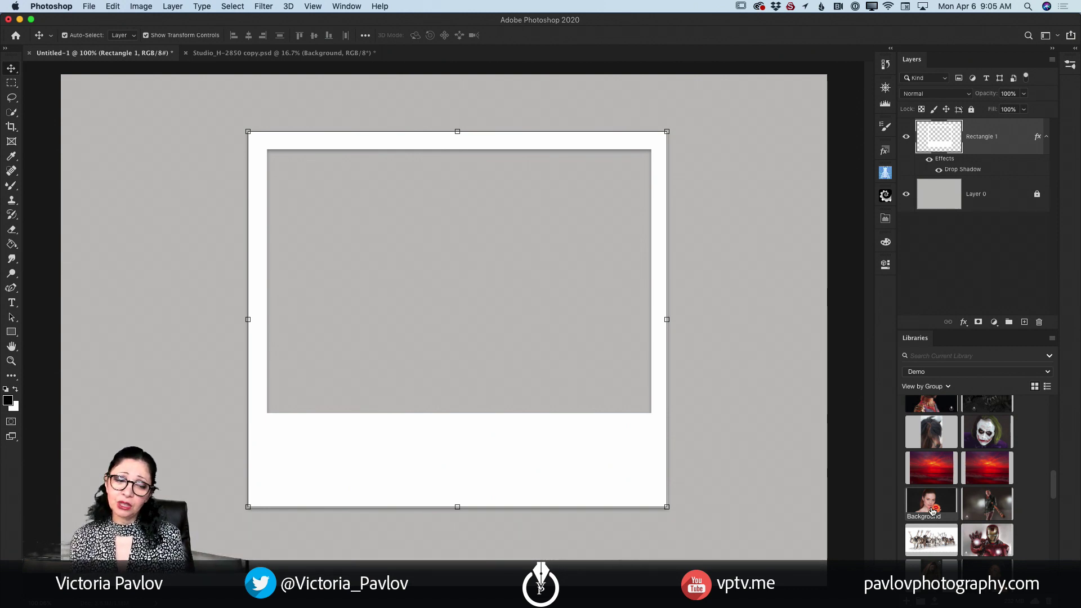
left_click_drag(934, 511, 532, 387)
left_click_drag(575, 415, 489, 361)
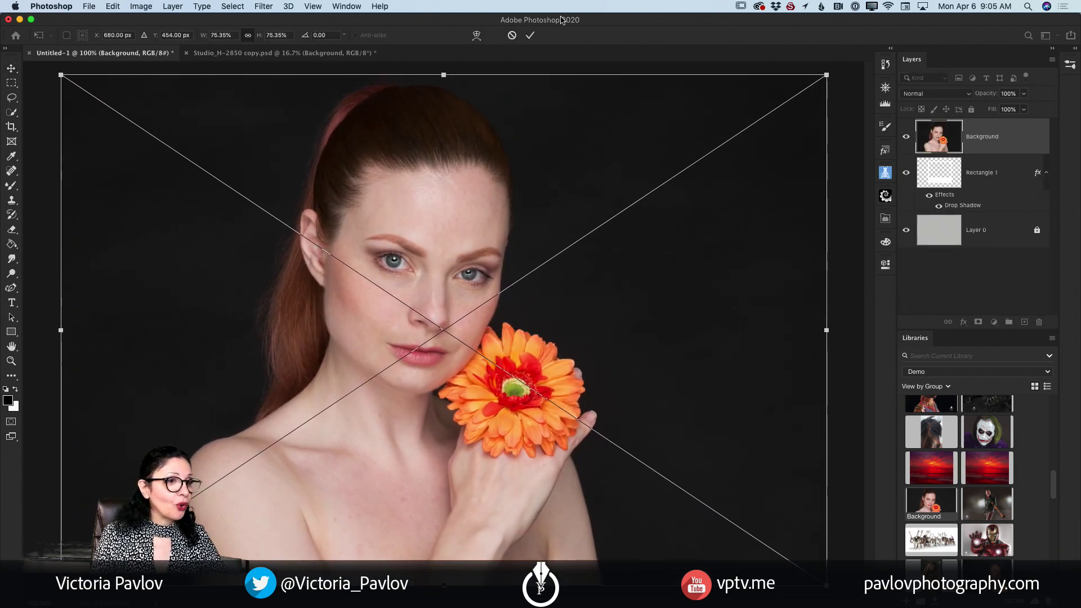
left_click(530, 35)
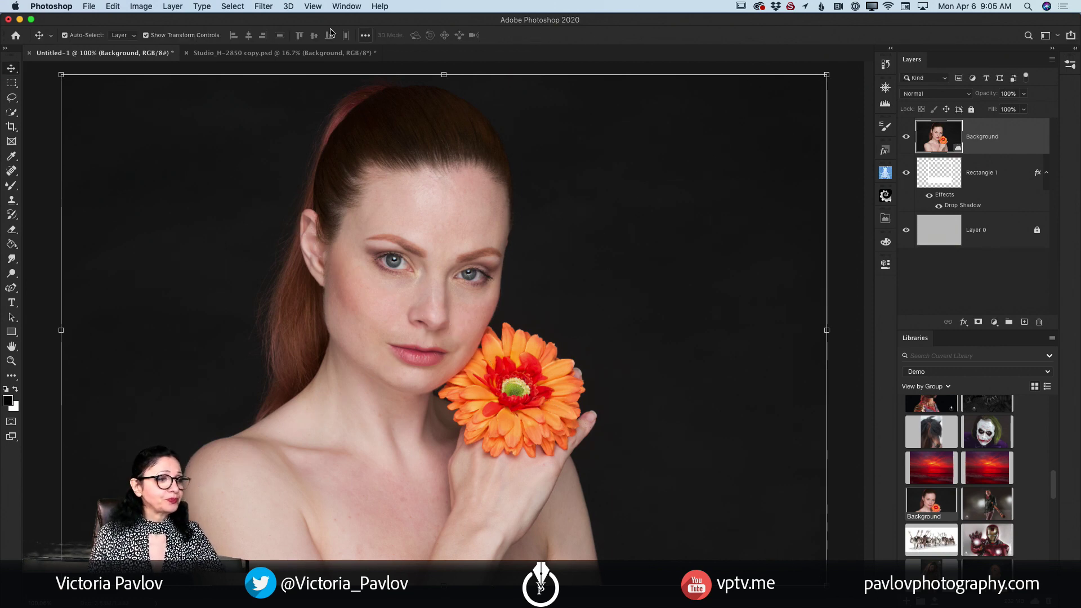
Copy the entire portrait image to the clipboard, clear the selection and hide the portrait's Background layer.
left_click(233, 7)
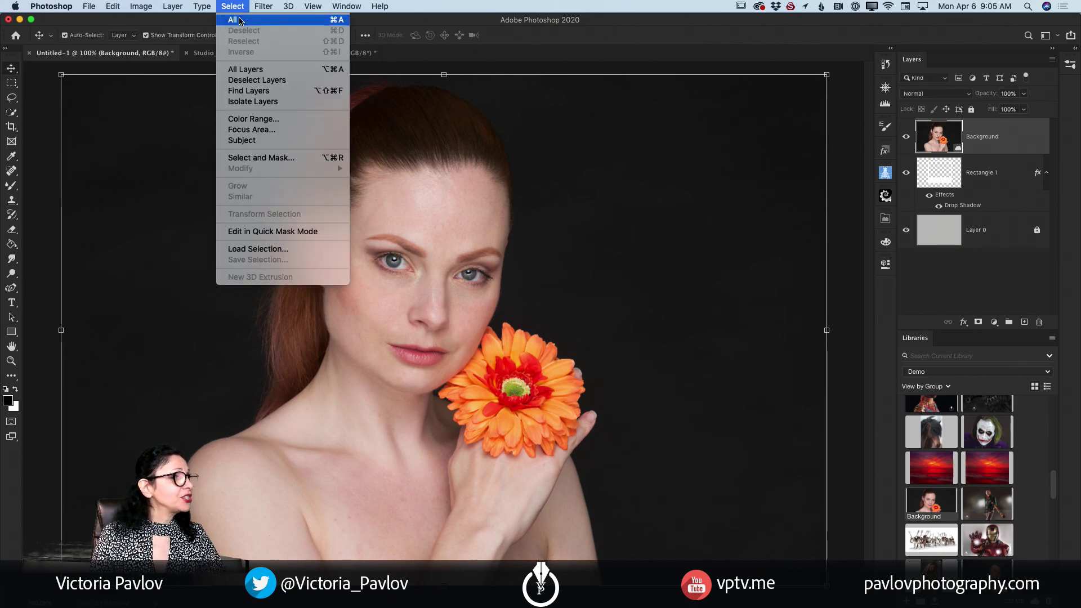
left_click(241, 20)
left_click(120, 7)
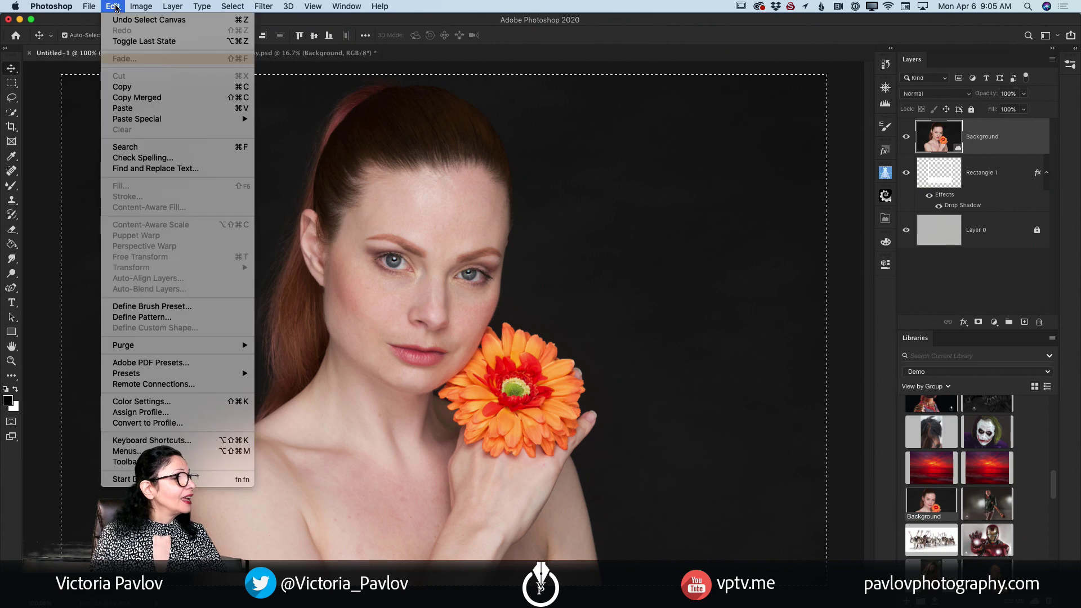
left_click(120, 88)
left_click(233, 7)
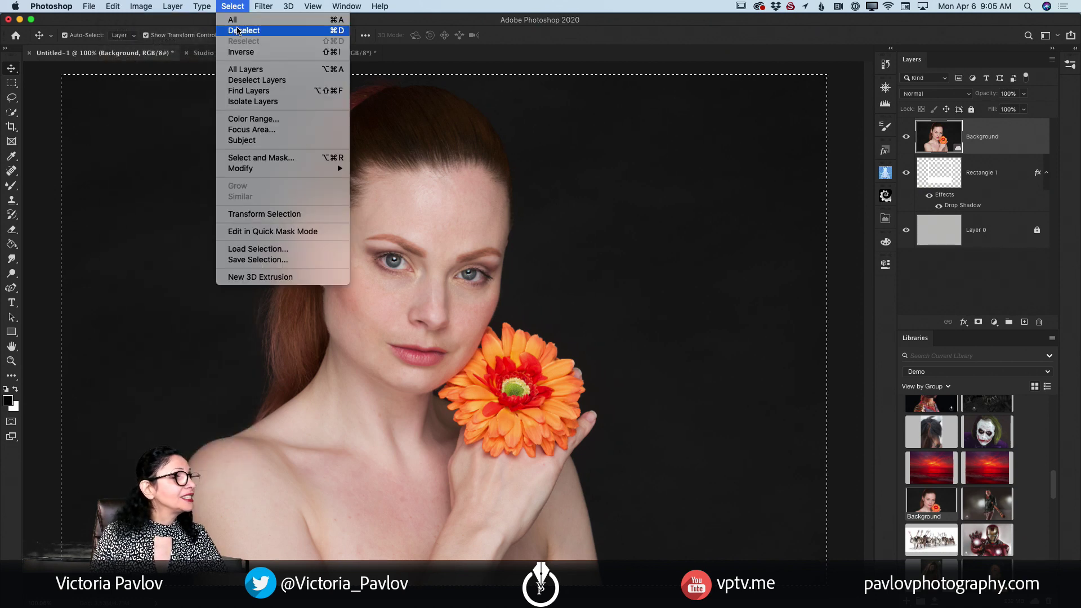
left_click(240, 32)
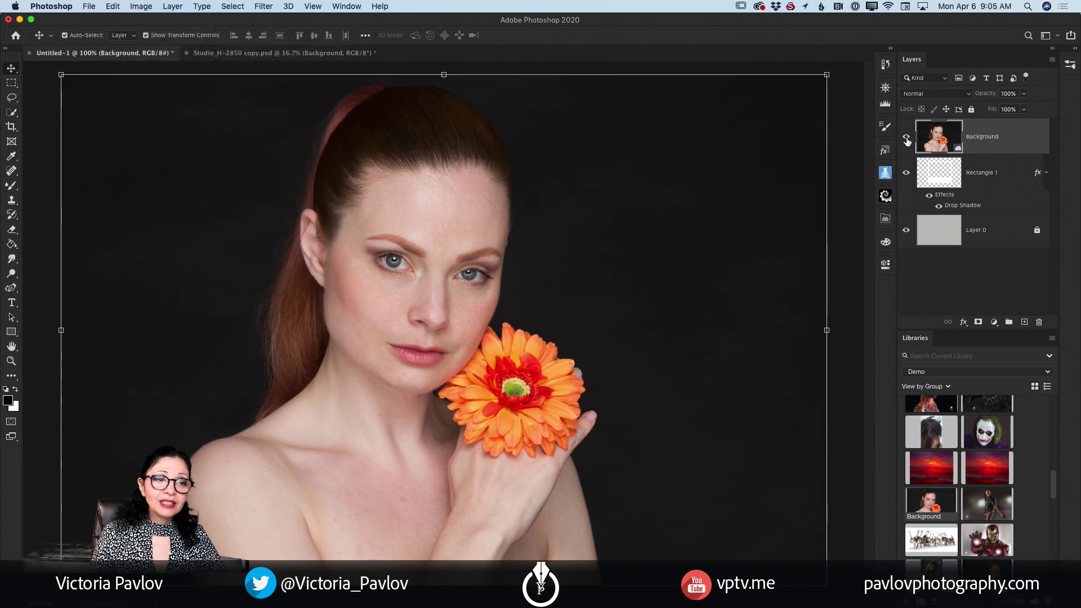
left_click(906, 138)
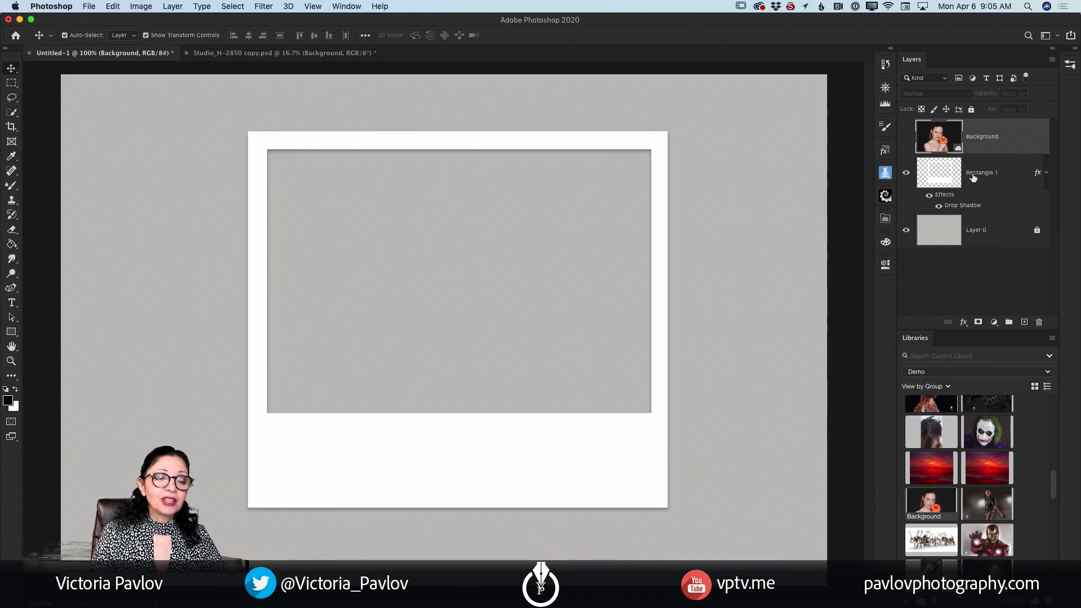
Marquee-select an area slightly larger than the frame's window on the Rectangle 1 layer and paste the copied portrait into that selection.
left_click(927, 176)
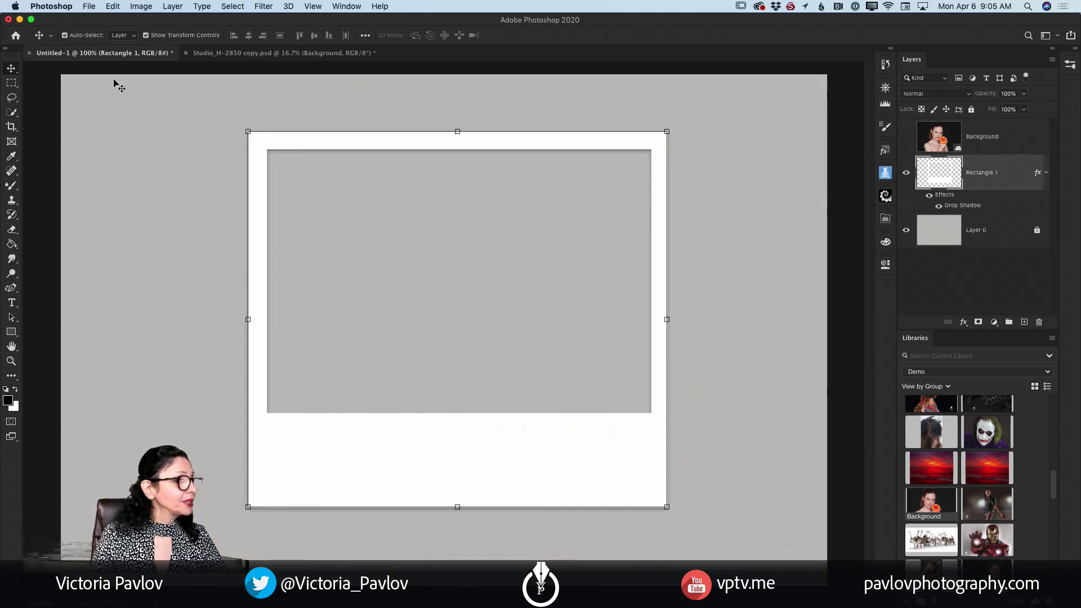
left_click(12, 84)
left_click_drag(14, 84, 59, 84)
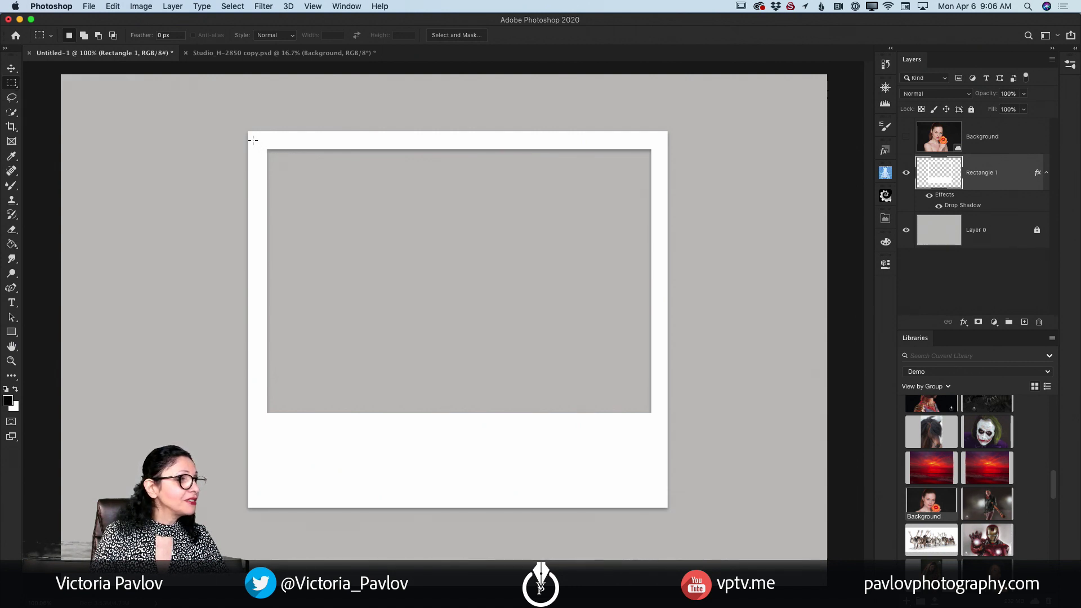
left_click_drag(253, 141, 658, 445)
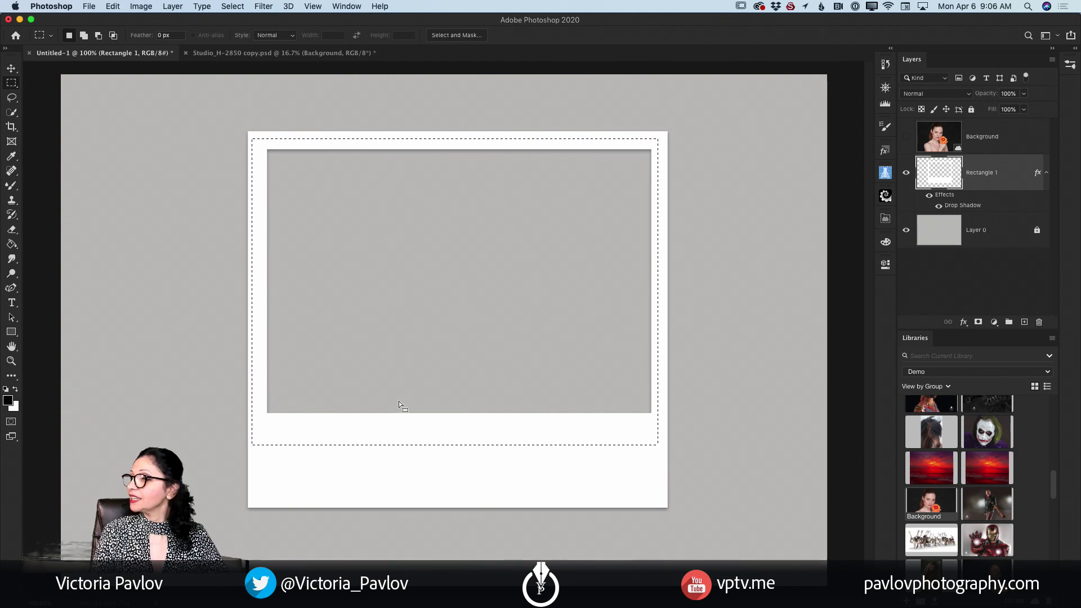
left_click(113, 6)
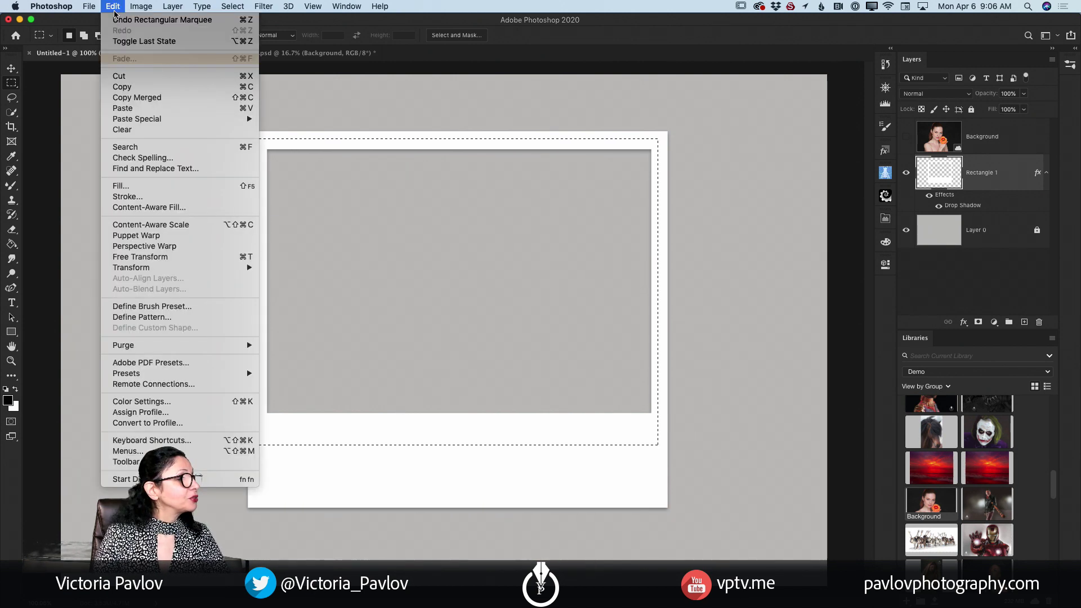
mouse_move(208, 119)
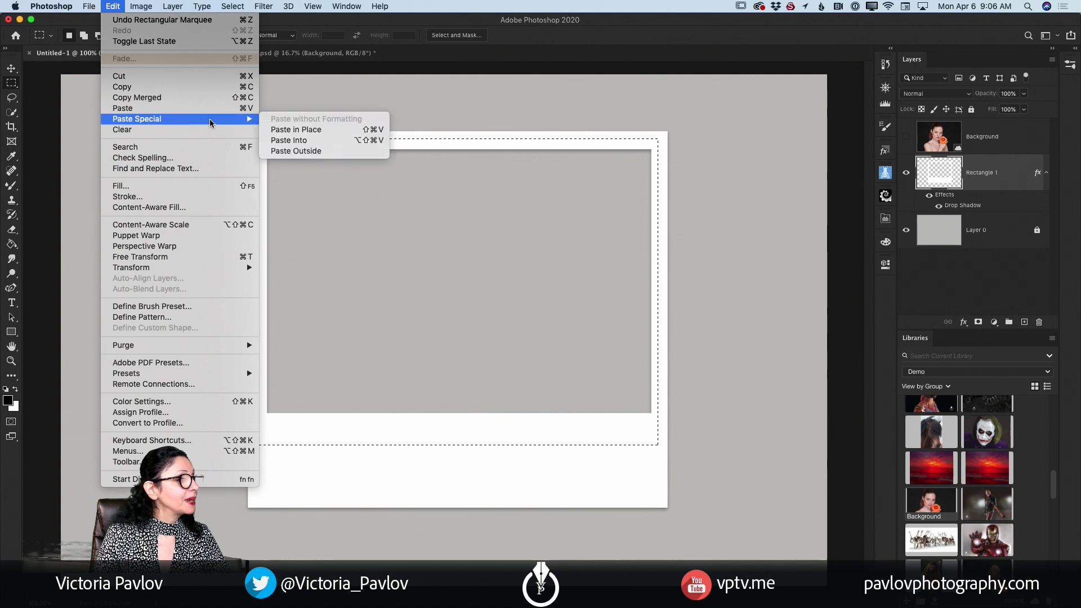
left_click(295, 140)
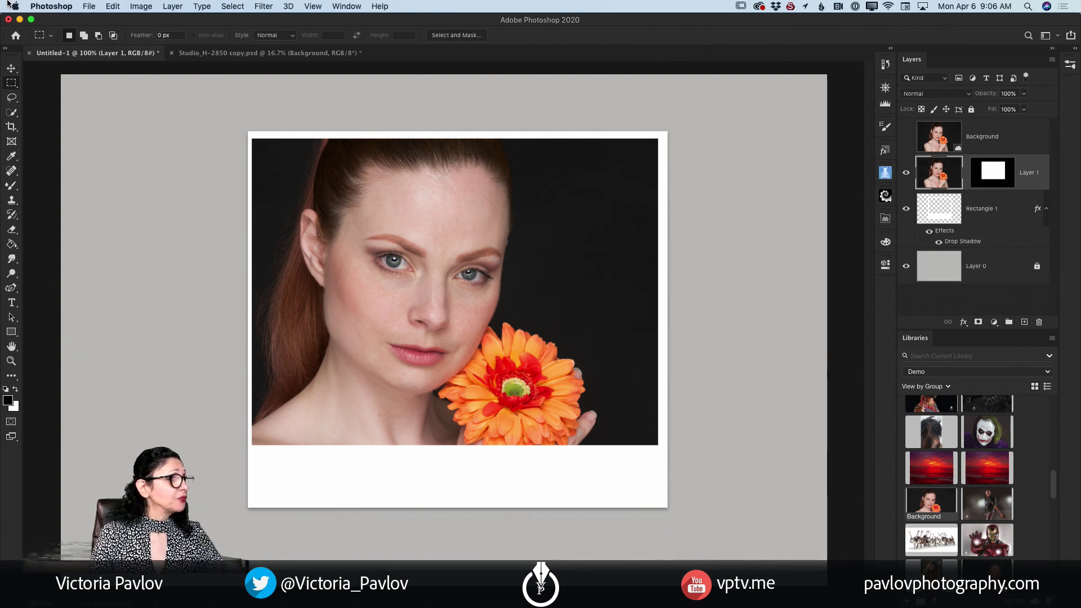
Scale the pasted portrait to about 68% and reposition it so the head, shoulders and orange flower fit within the frame's window.
left_click(12, 69)
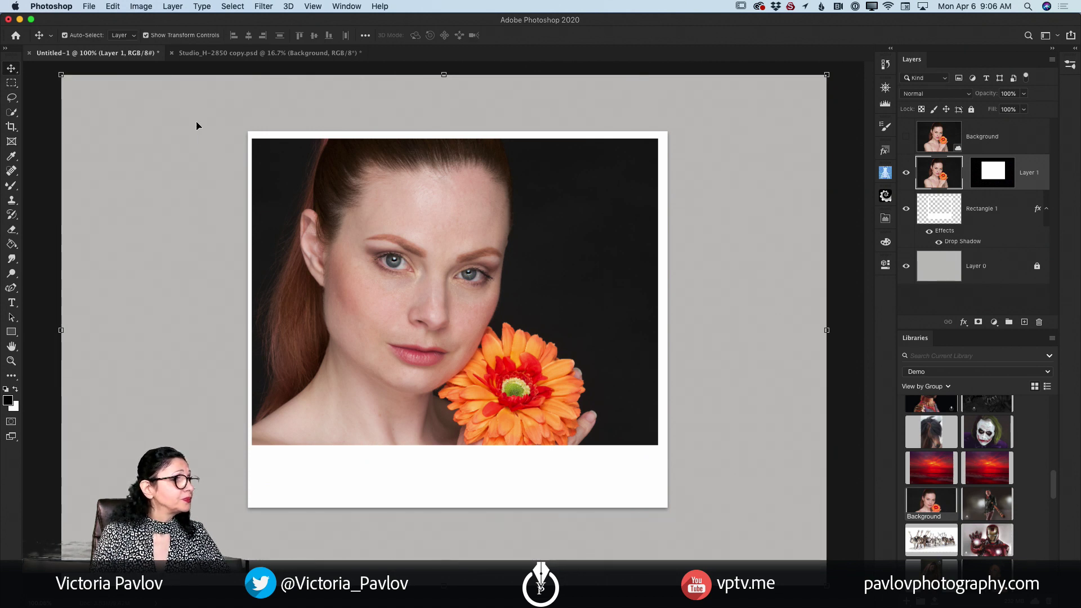
left_click_drag(61, 75, 259, 207)
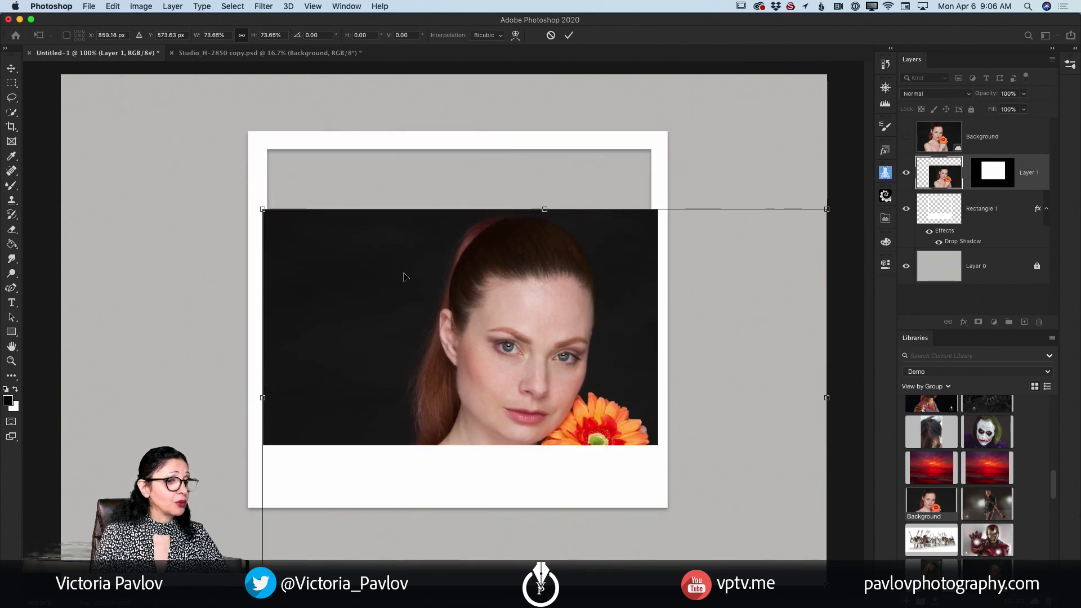
left_click_drag(406, 277, 343, 200)
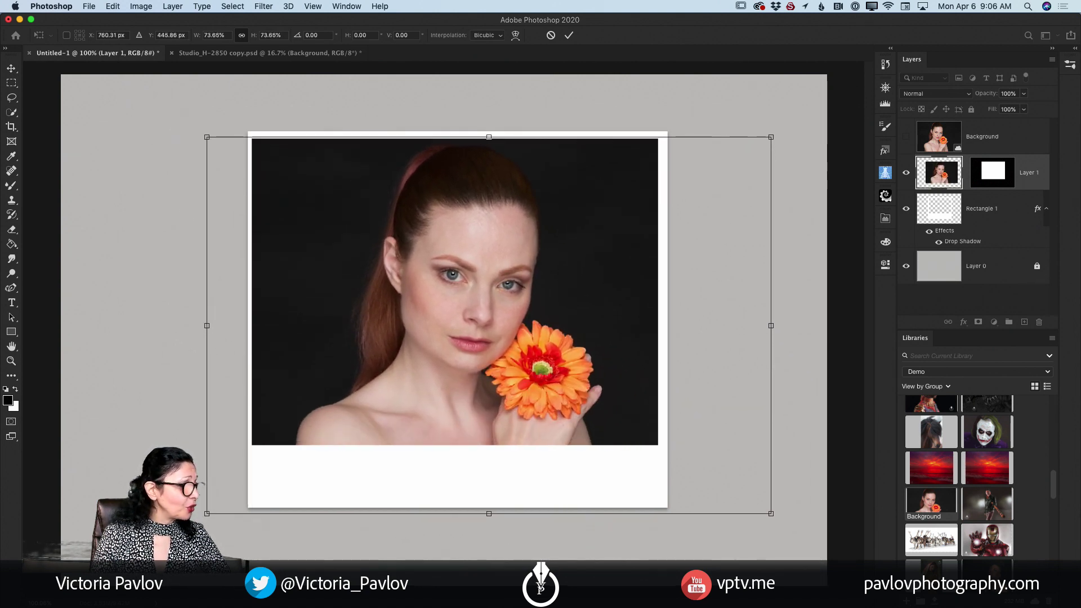
left_click_drag(210, 521, 255, 490)
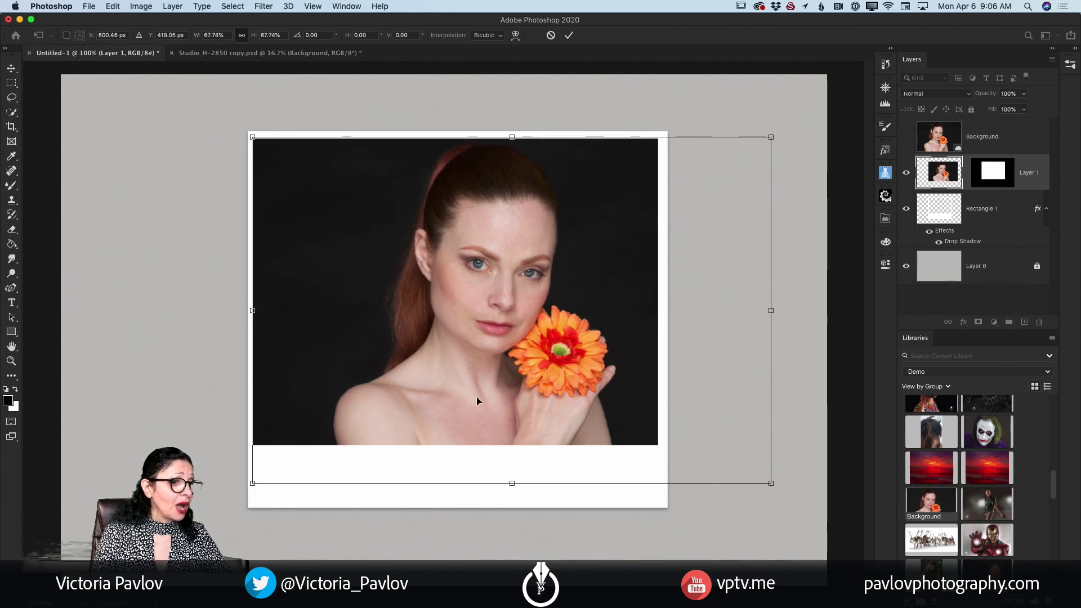
left_click_drag(476, 401, 452, 401)
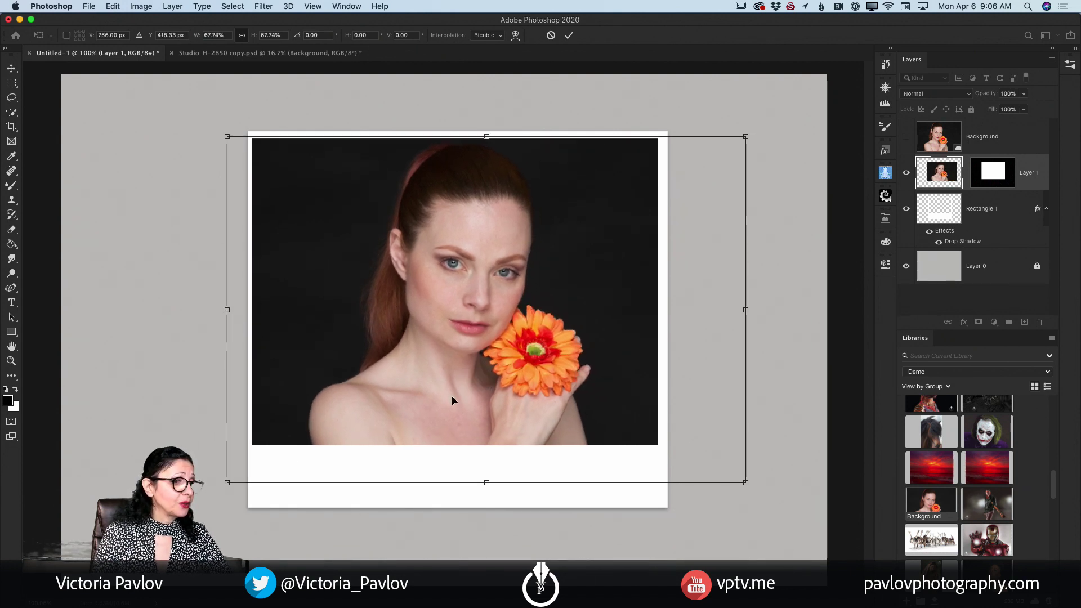
left_click(569, 36)
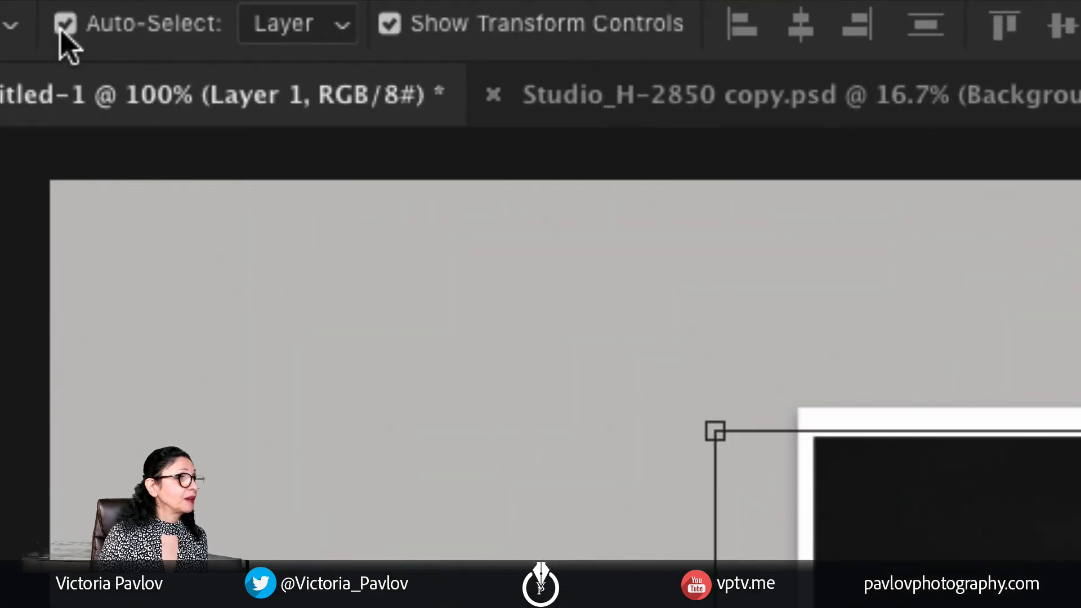
left_click(65, 25)
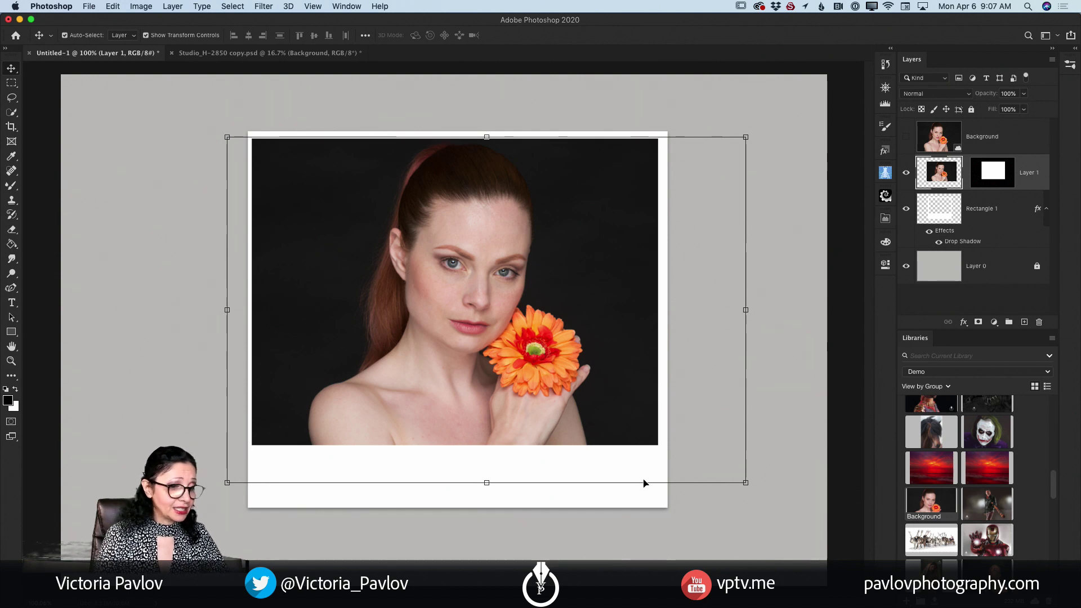
key("super+t")
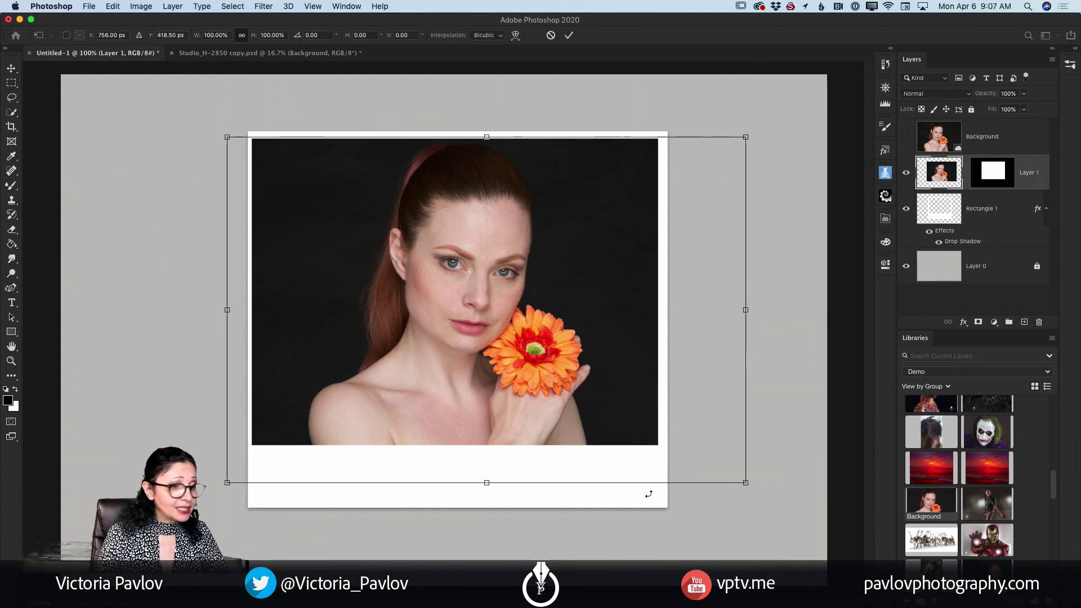
left_click(569, 35)
left_click(852, 221)
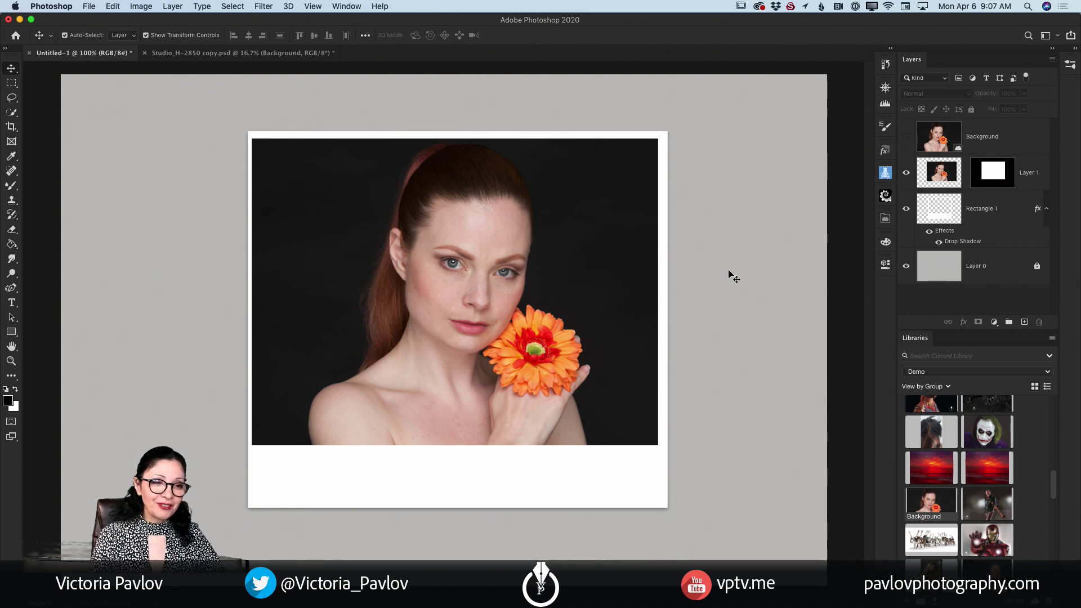
Delete the hidden Background layer holding the original portrait and deselect all layers.
left_click(991, 138)
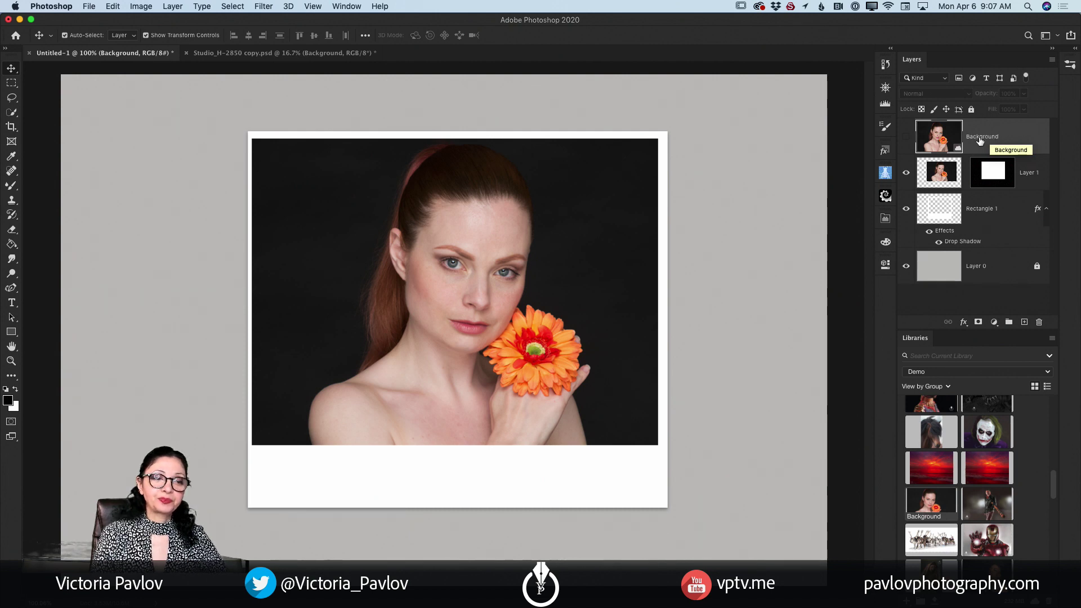
left_click_drag(977, 137, 1039, 322)
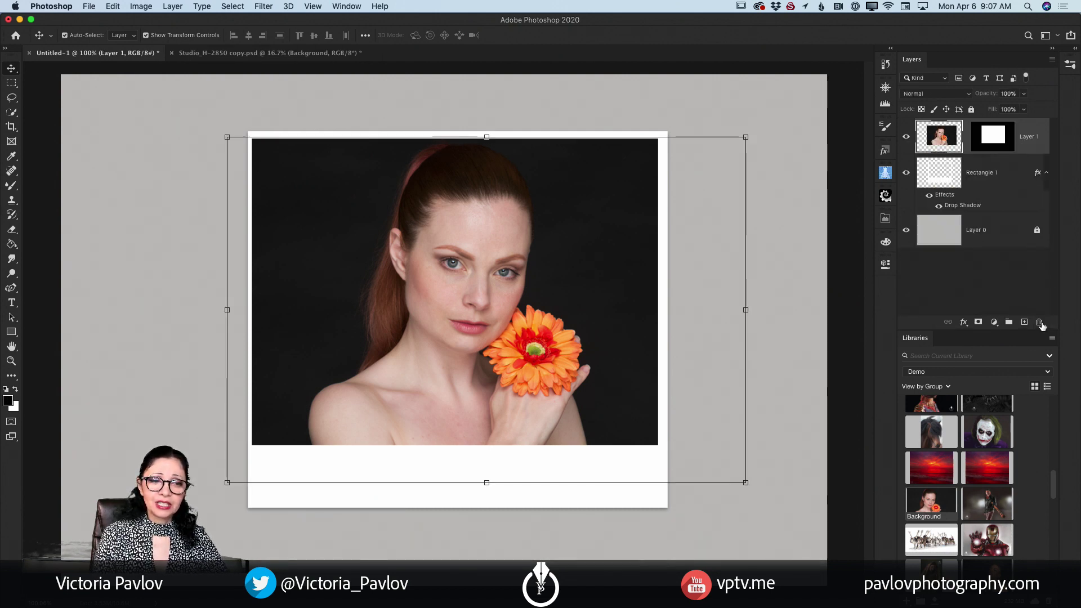
left_click(201, 359)
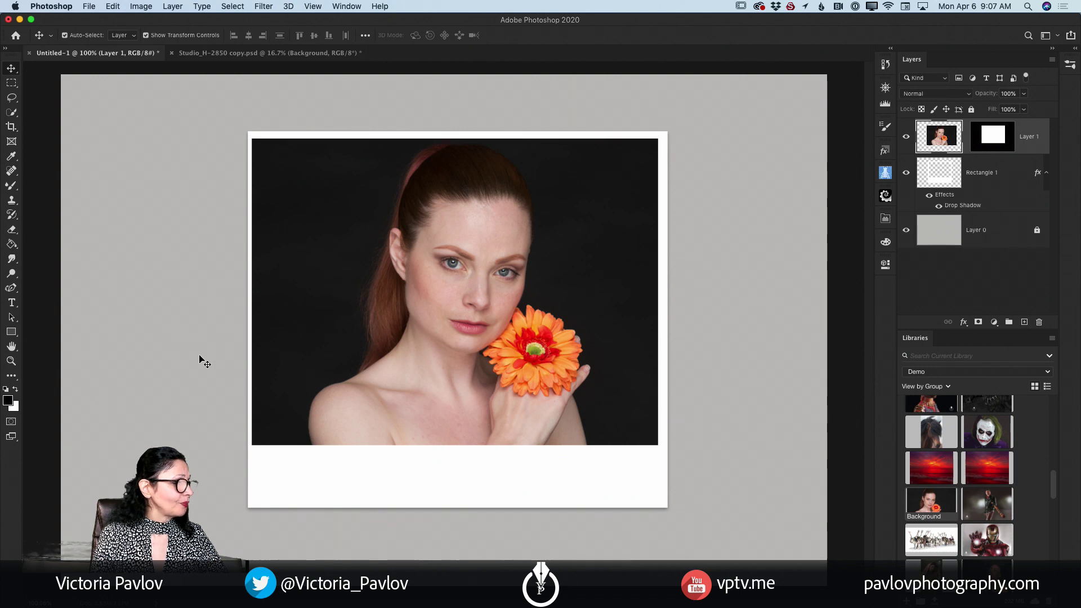
Draw a beige-filled rectangle about 239 × 103 px over the frame's lower-left corner as a piece of tape.
left_click(12, 332)
left_click(51, 330)
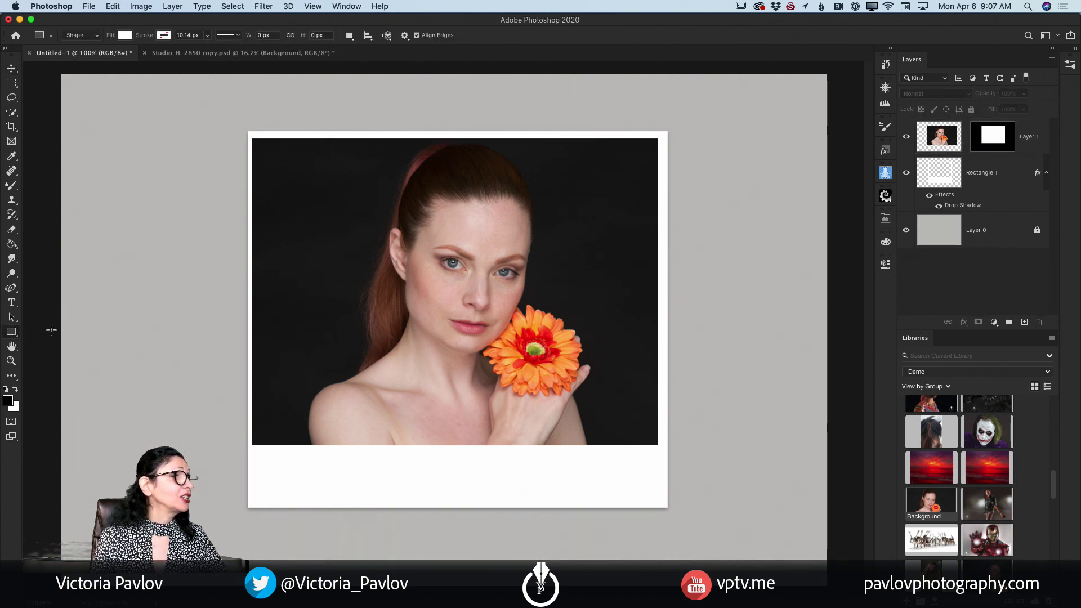
left_click(125, 35)
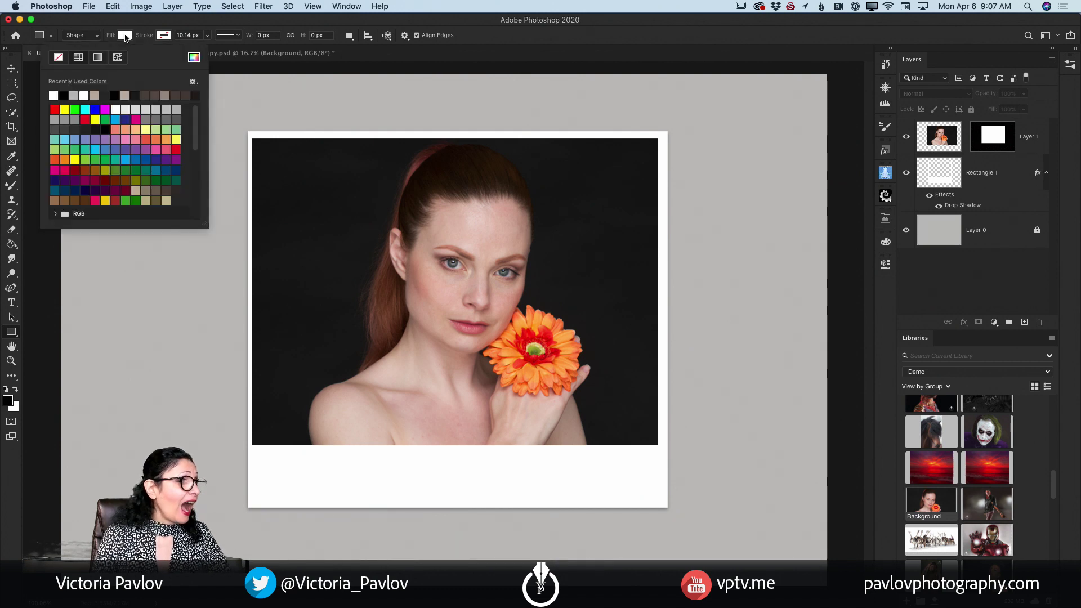
left_click(95, 96)
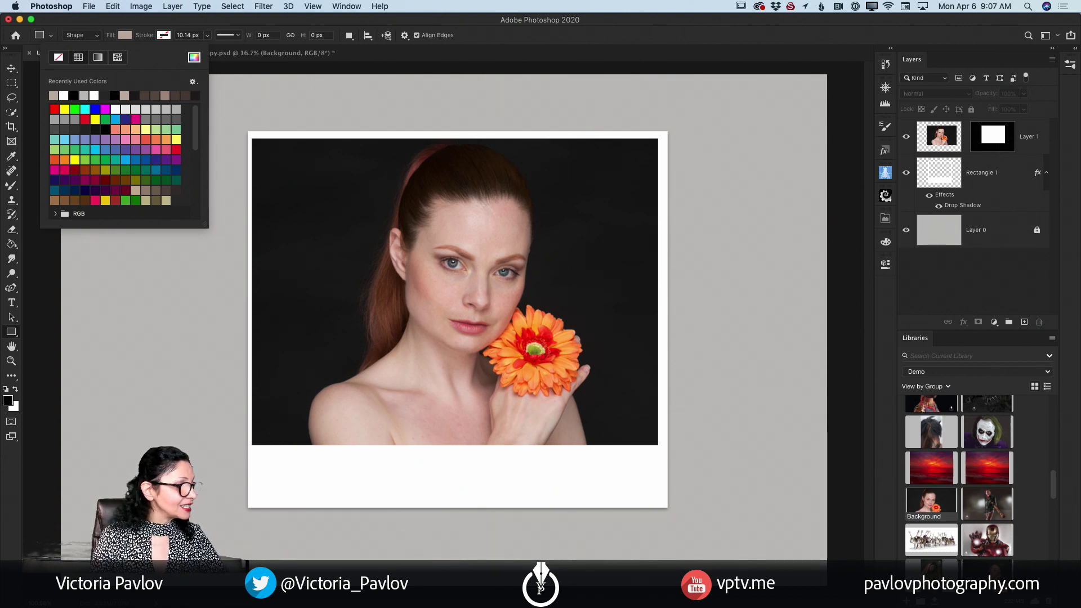
left_click(217, 454)
left_click_drag(187, 471, 321, 528)
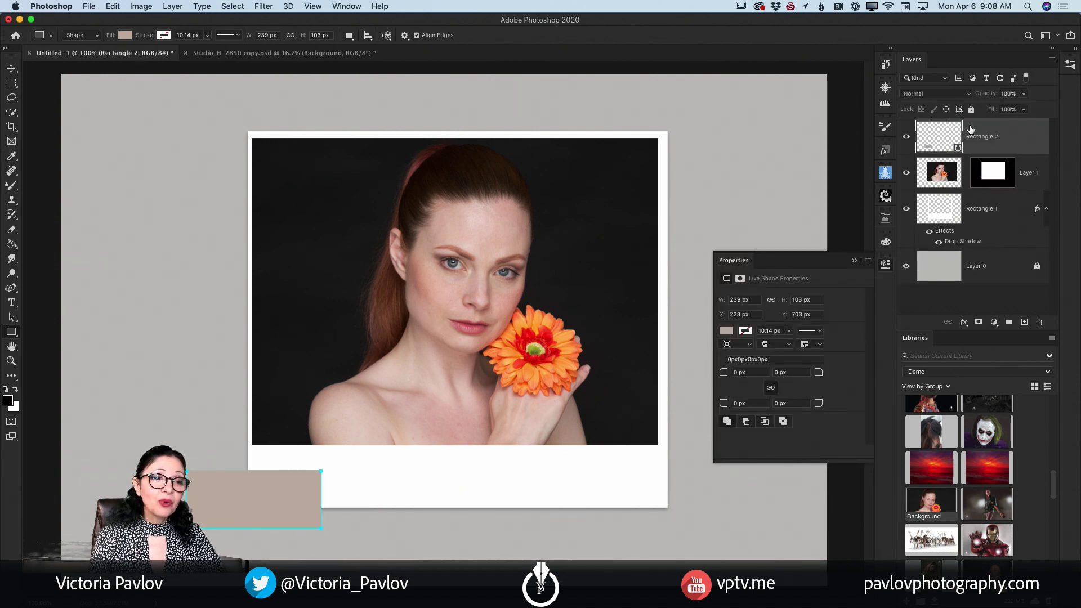
Rasterize the beige tape rectangle, scale it to about 83% and rotate it about 11° across the frame's lower-left corner.
right_click(977, 129)
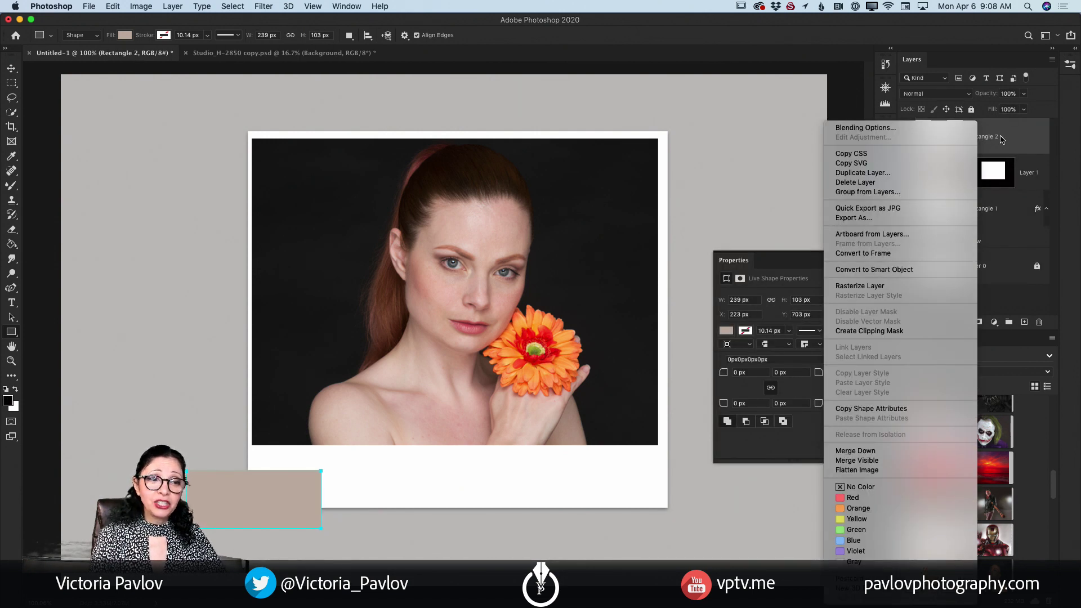
left_click(887, 287)
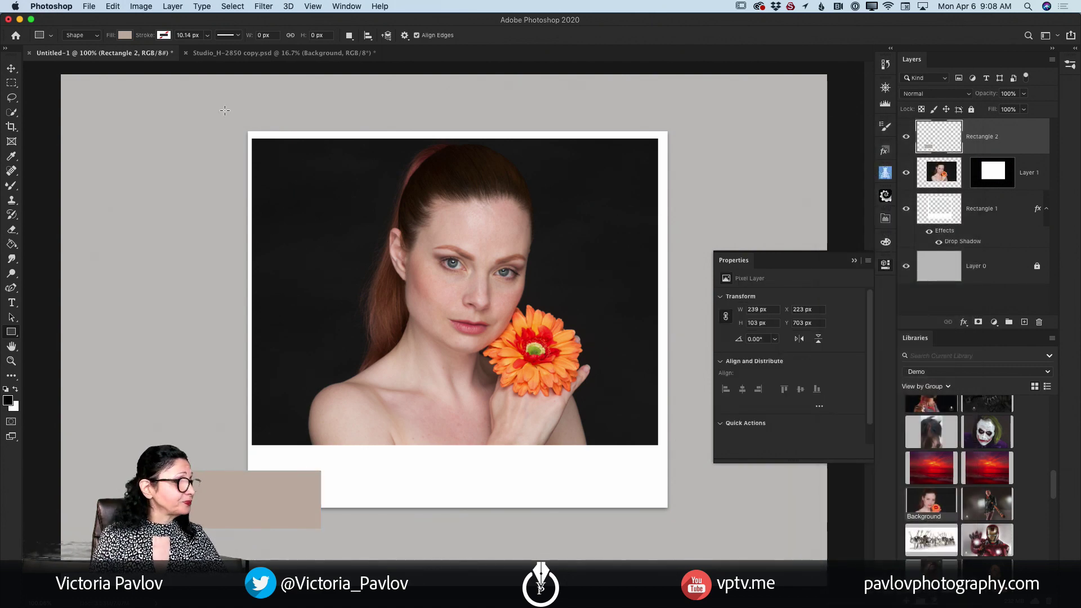
left_click(11, 68)
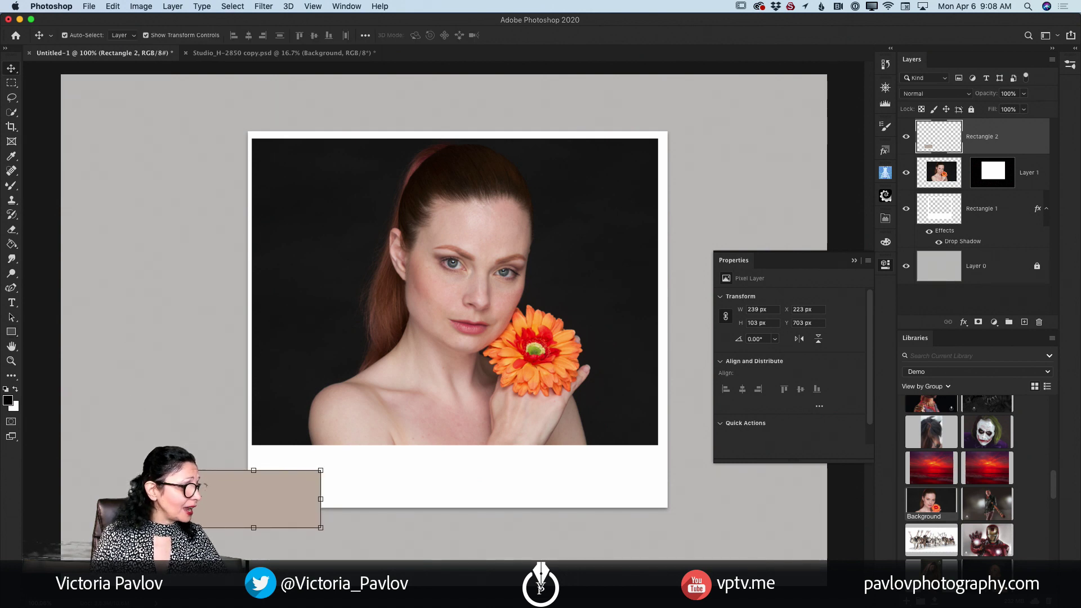
mouse_move(202, 487)
left_mouse_down()
mouse_move(205, 460)
mouse_move(221, 488)
left_mouse_up()
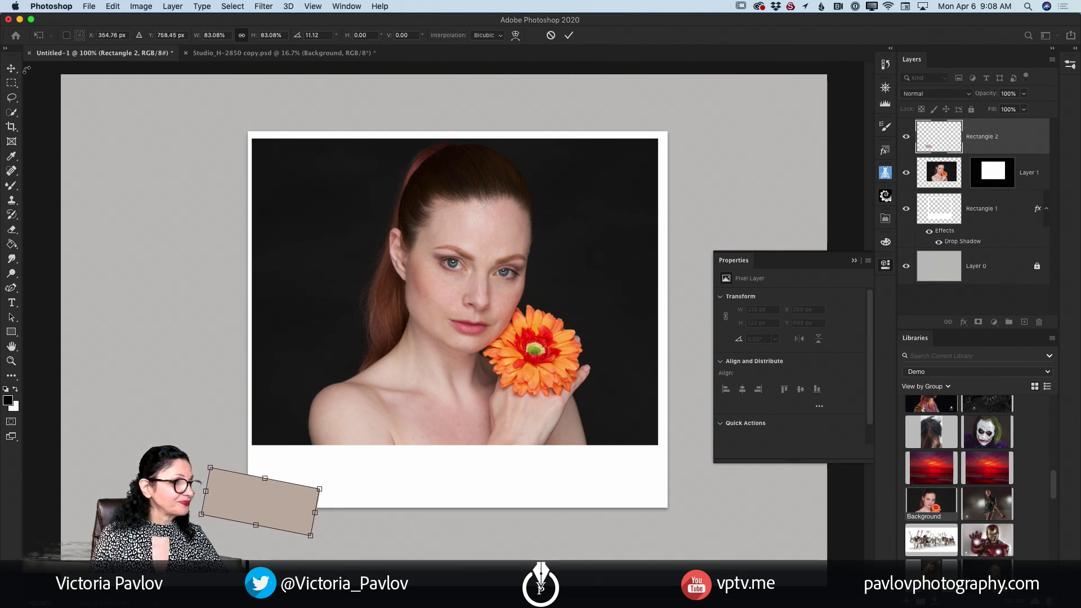
left_click(570, 35)
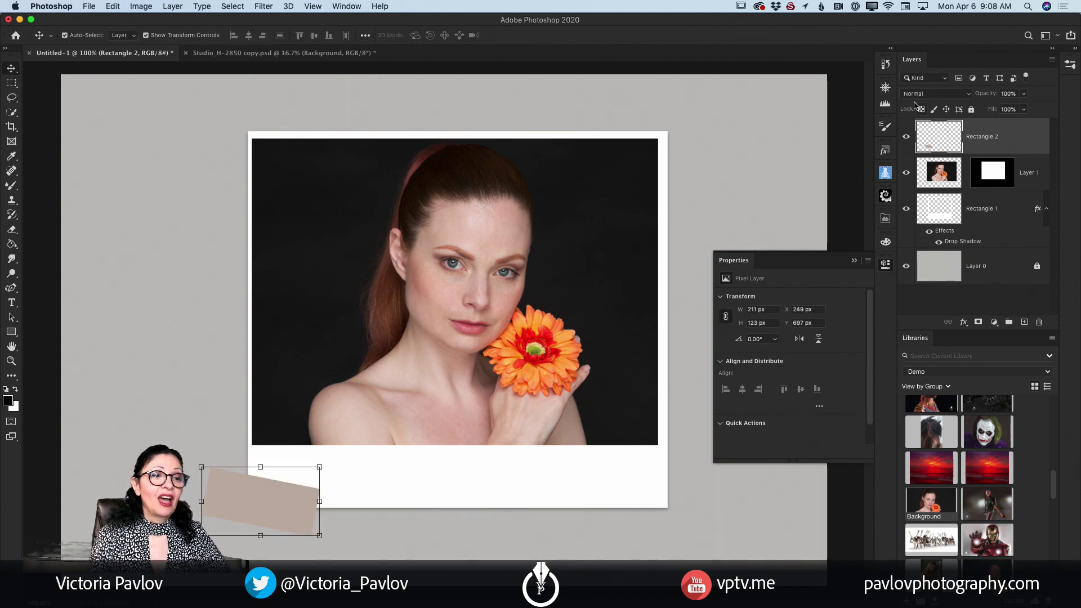
Set the tape layer's blend mode to Multiply and its opacity to 78%.
left_click(932, 105)
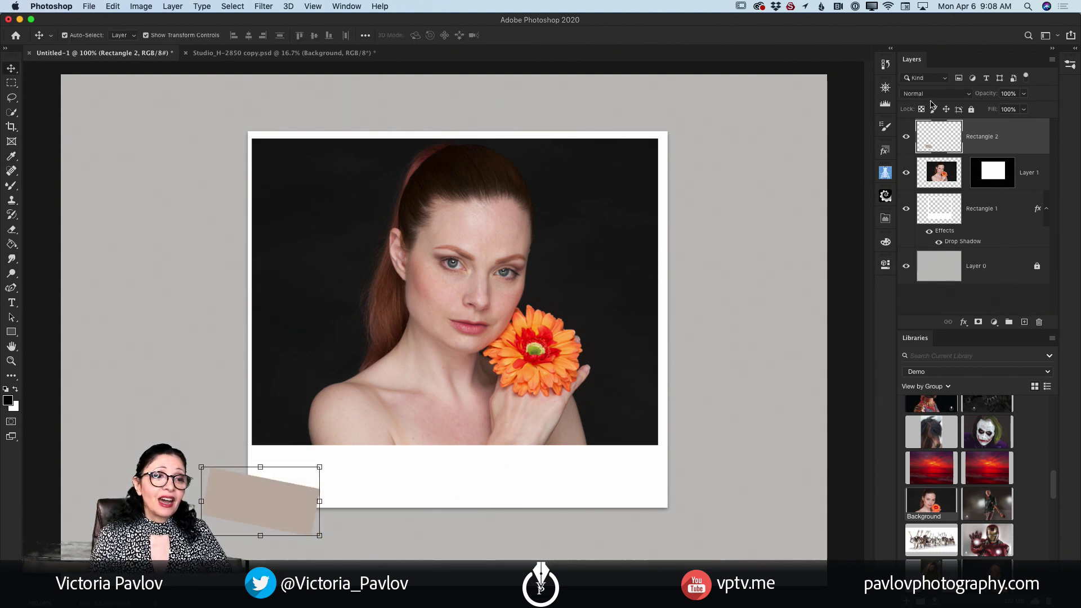
left_click(935, 93)
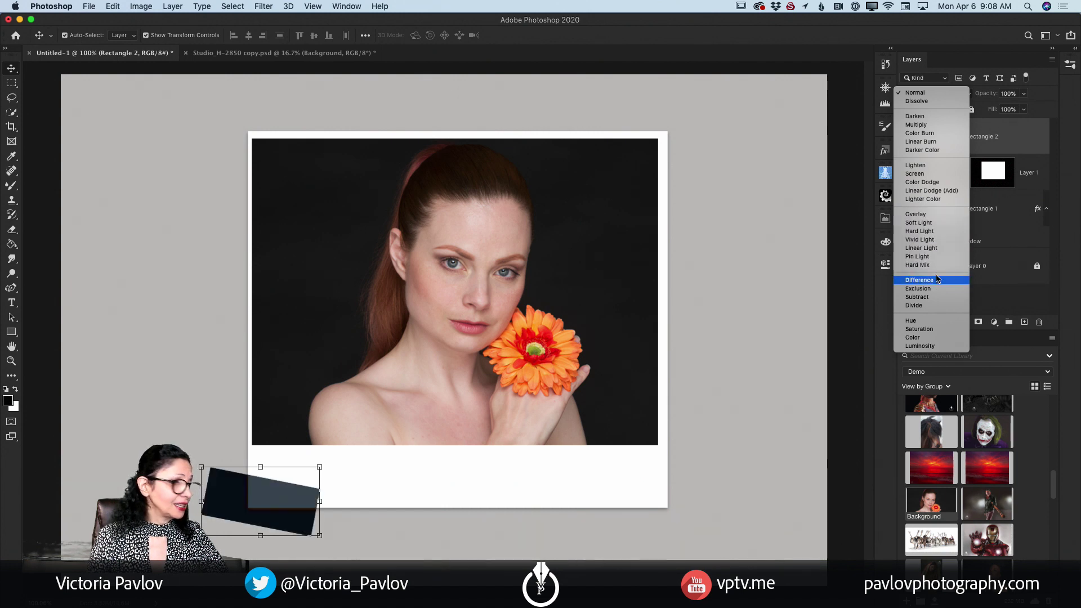
left_click(925, 126)
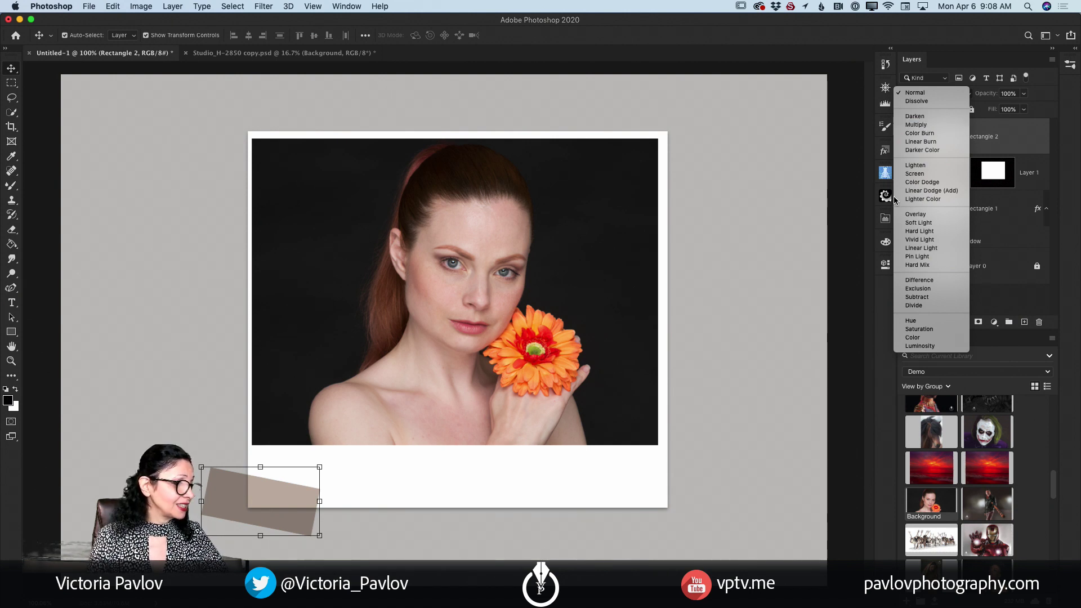
left_click(1024, 94)
left_click_drag(1026, 108, 1016, 110)
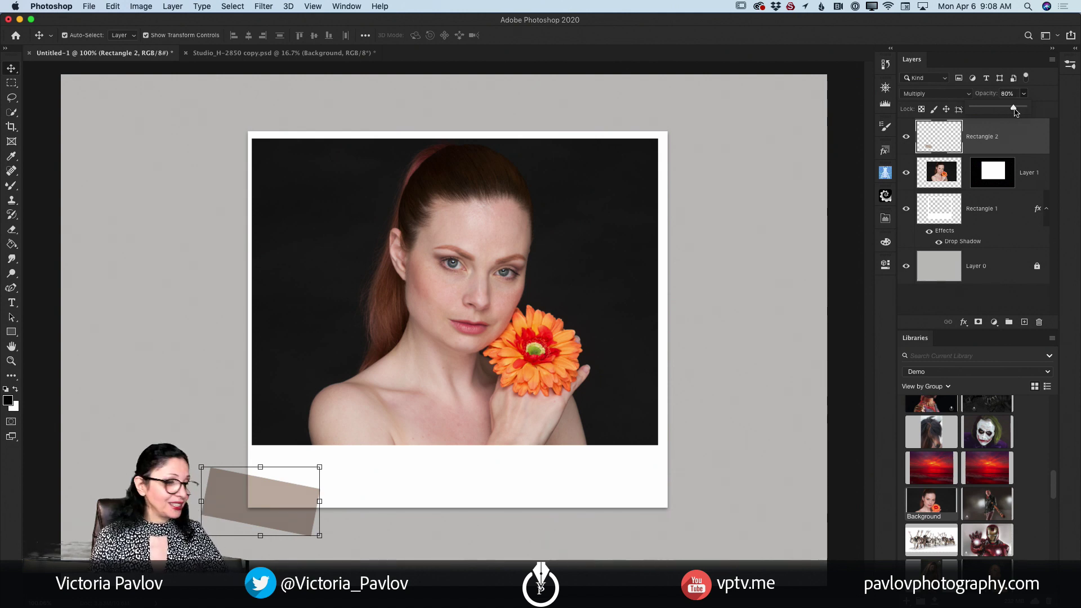
left_click(797, 293)
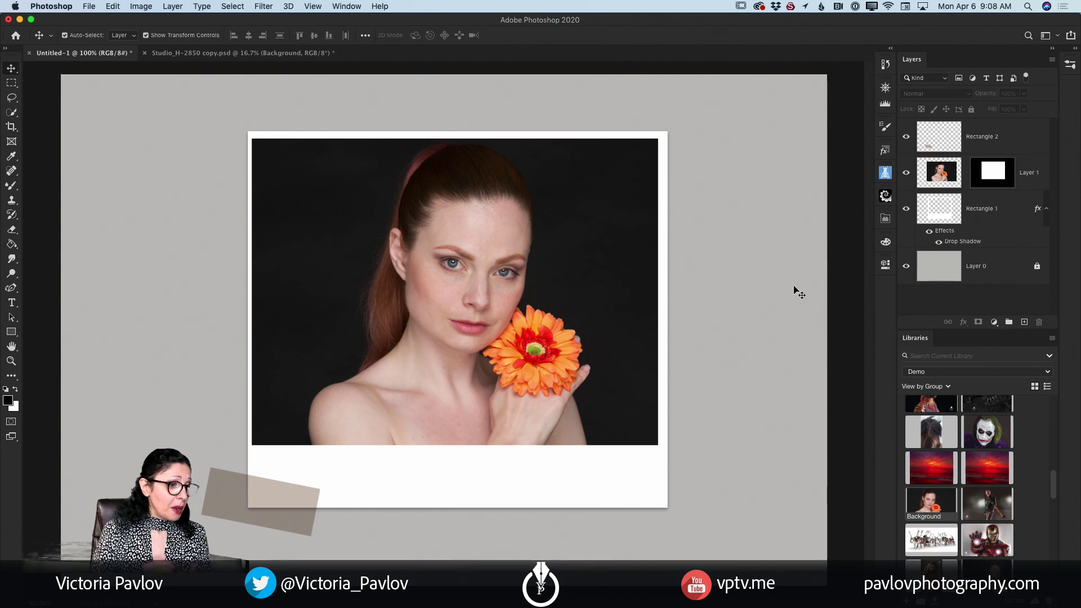
Add a layer mask to the Rectangle 2 tape layer.
left_click(12, 361)
mouse_move(212, 497)
left_mouse_down()
mouse_move(236, 504)
mouse_move(220, 499)
left_mouse_up()
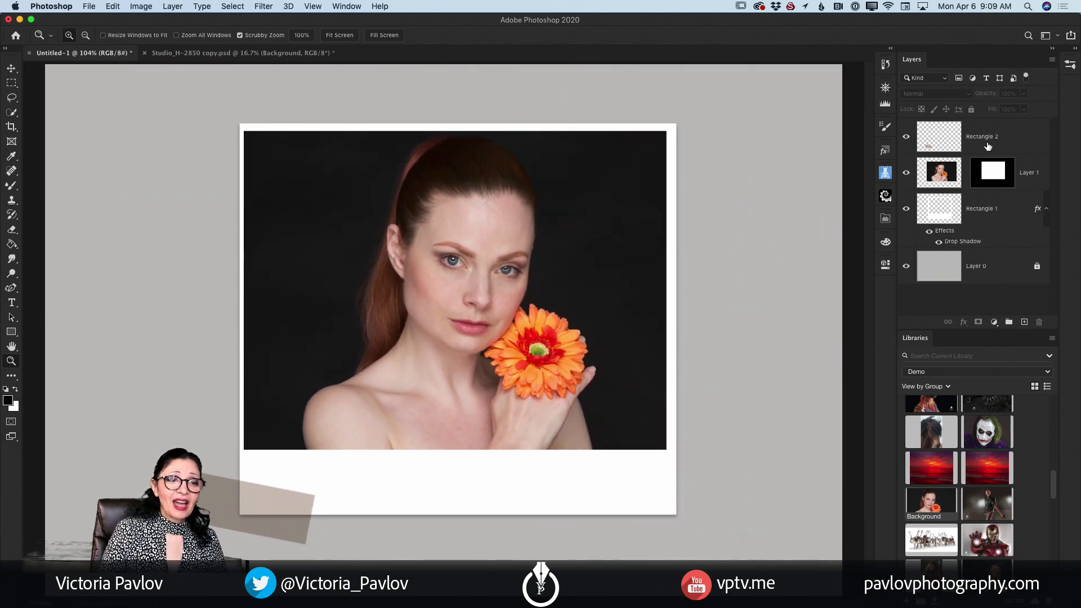
left_click(989, 139)
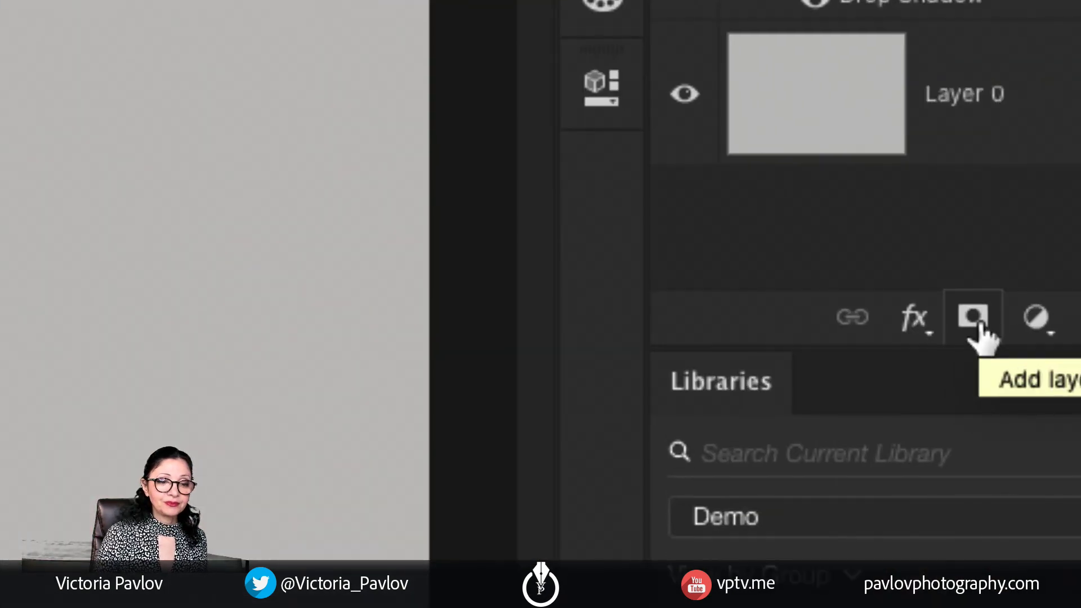
left_click(974, 318)
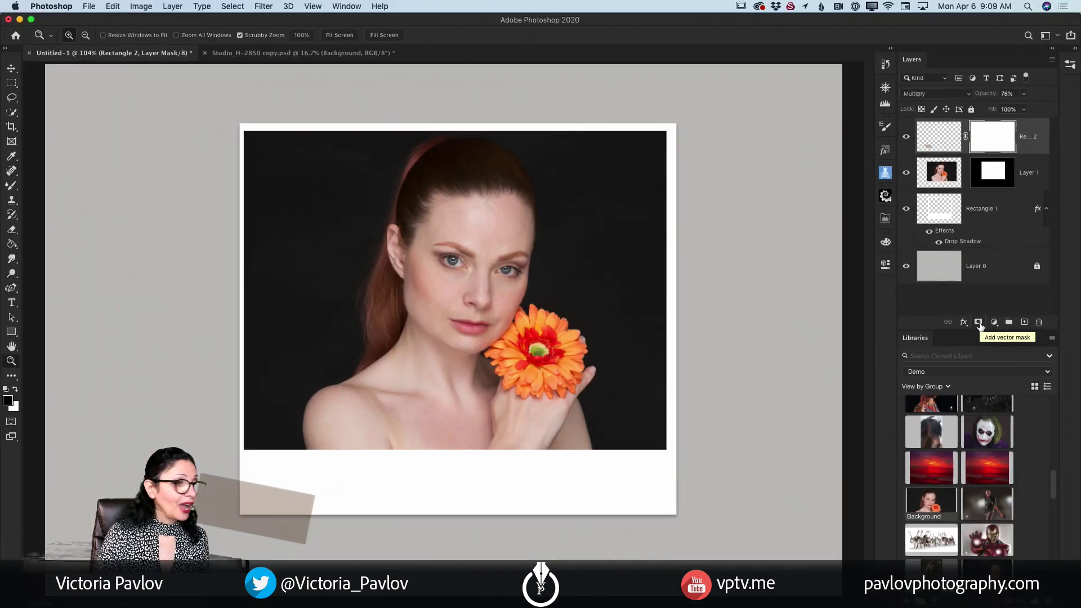
Choose the Brush tool with the 125 px rough, speckled brush tip for painting on the tape layer's mask.
left_click_drag(11, 187, 76, 190)
left_click(75, 188)
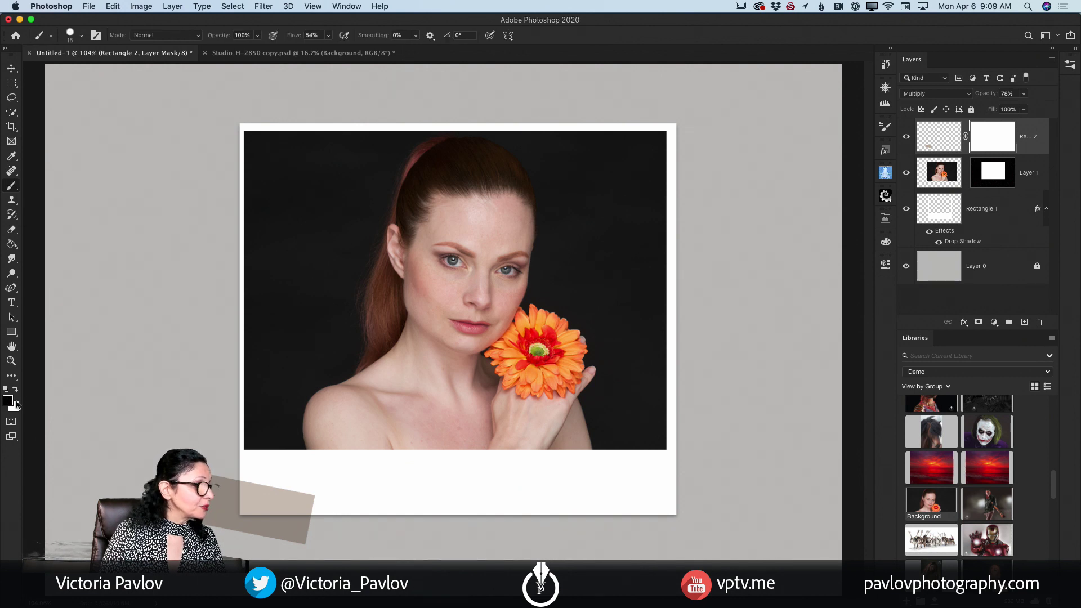
left_click(884, 130)
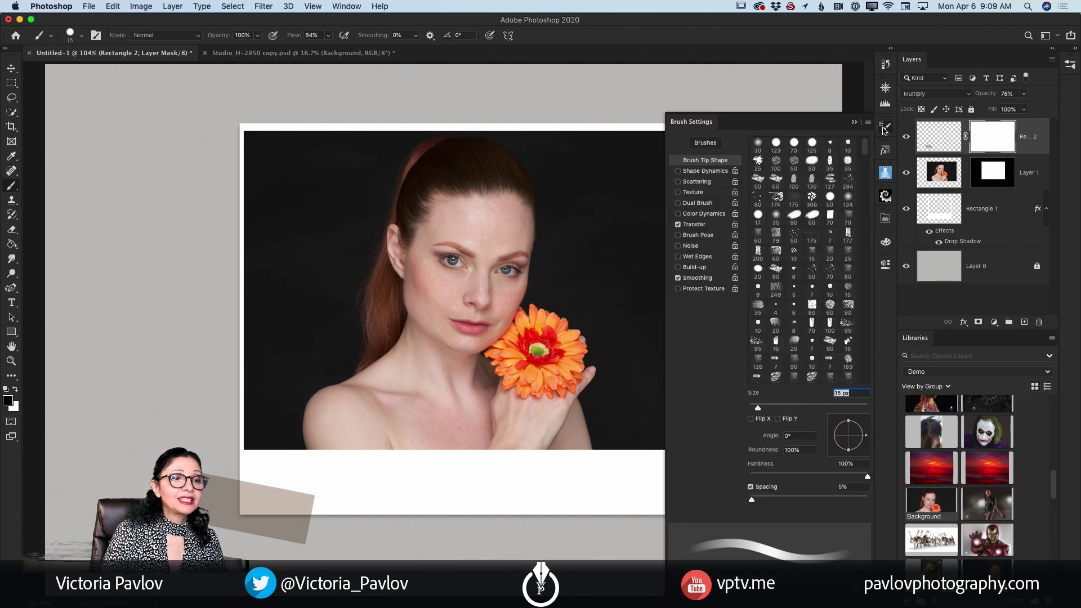
scroll(794, 221, "down", 5)
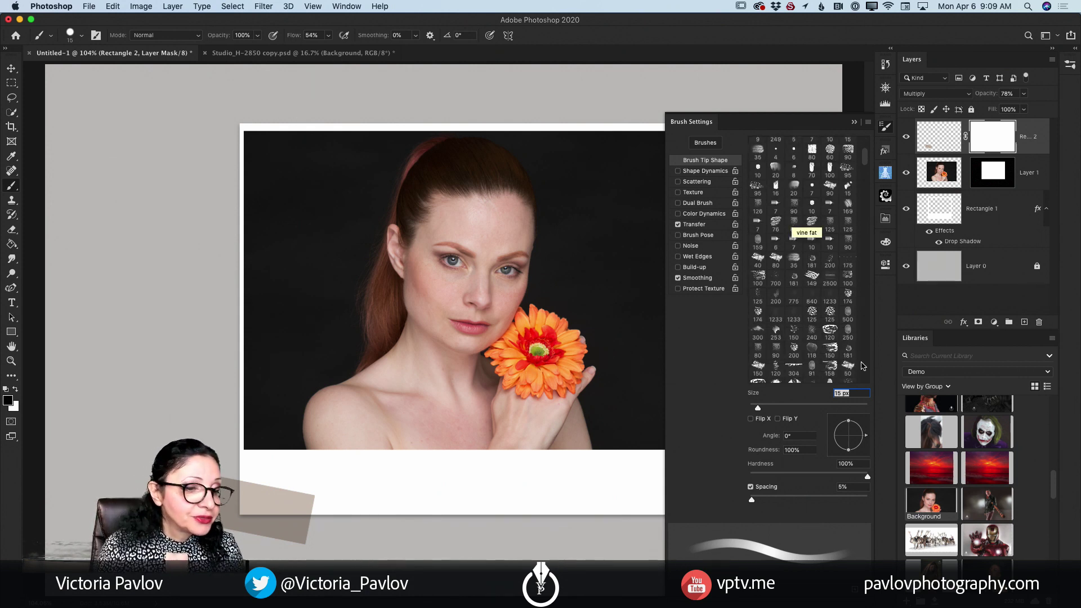
left_click(812, 313)
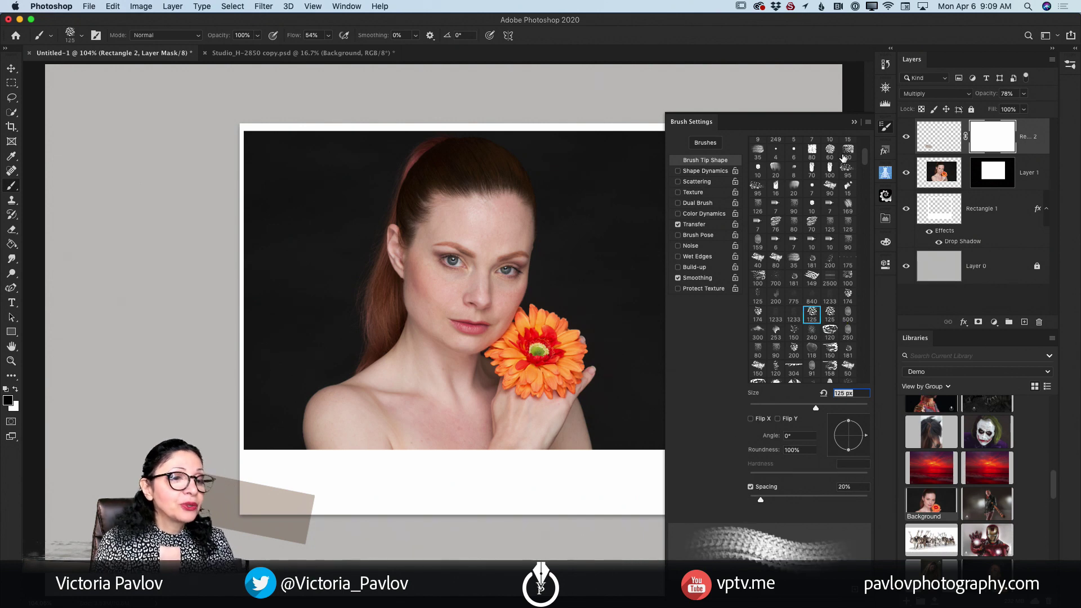
key("F5")
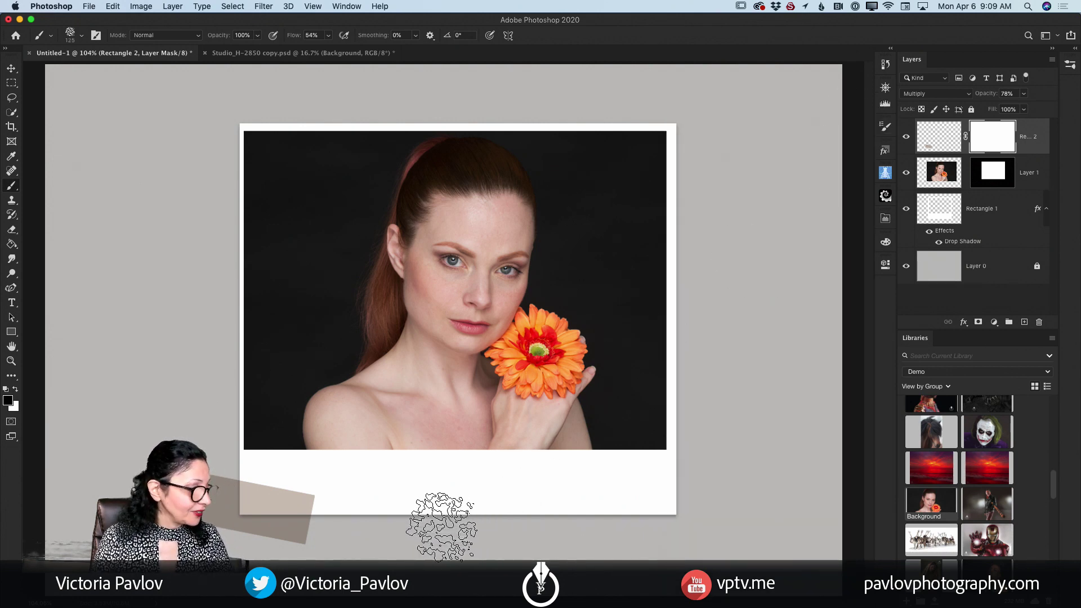
Reduce the textured brush to 30 px and paint black on the tape's mask to give its short ends a torn look.
key("bracketleft")
key("bracketleft")
key("bracketleft")
key("bracketleft")
key("bracketleft")
key("bracketleft")
key("bracketleft")
key("bracketleft")
key("bracketleft")
key("bracketleft")
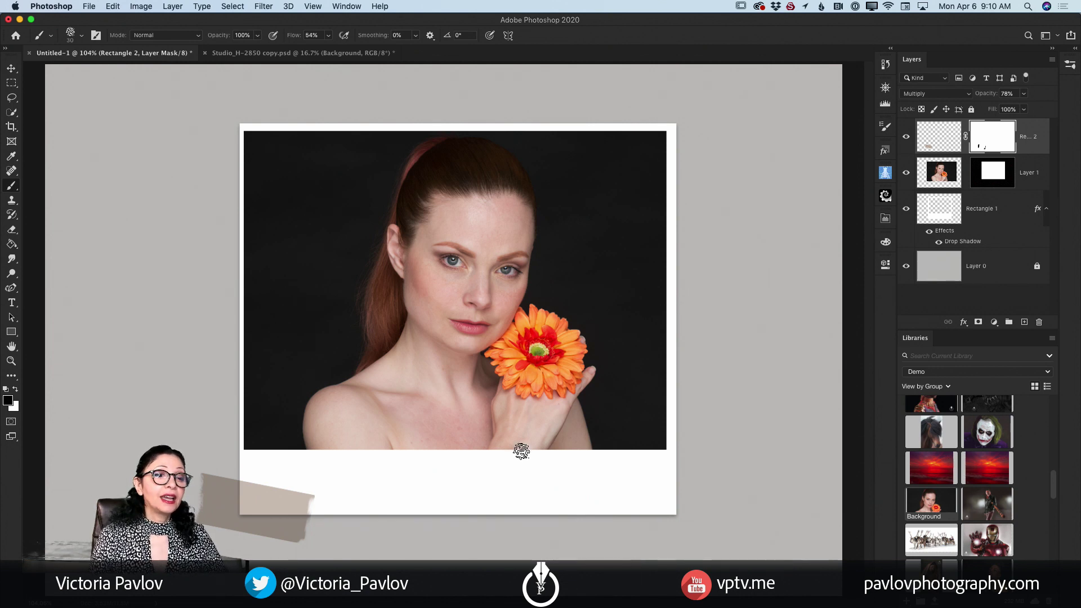
Add a Multiply drop shadow to the tape layer at 90°, distance 3 px and size 7 px, with slightly raised opacity.
left_click(947, 142)
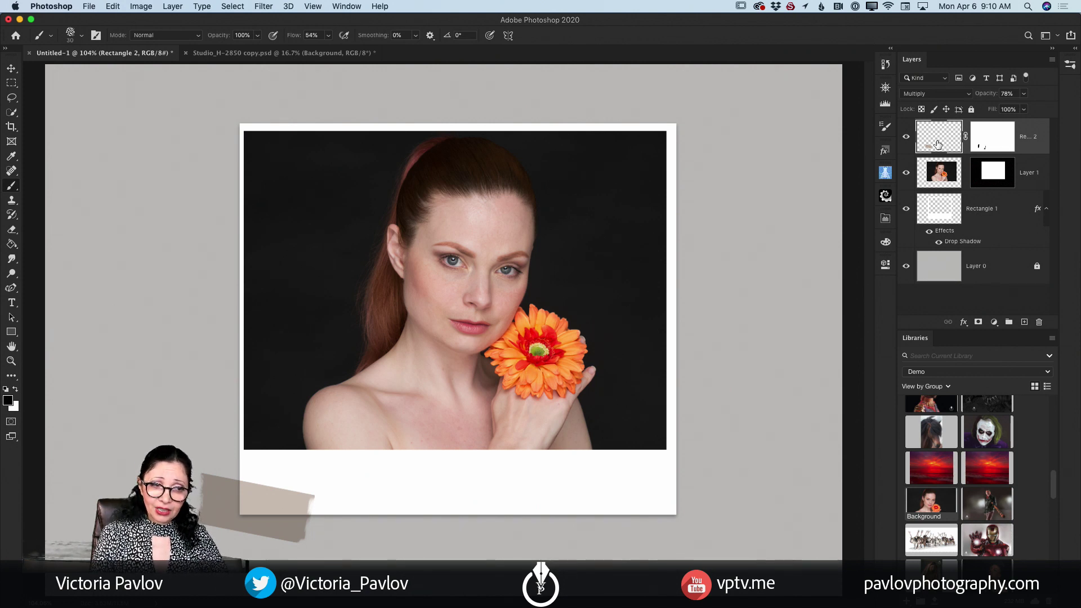
left_click(963, 322)
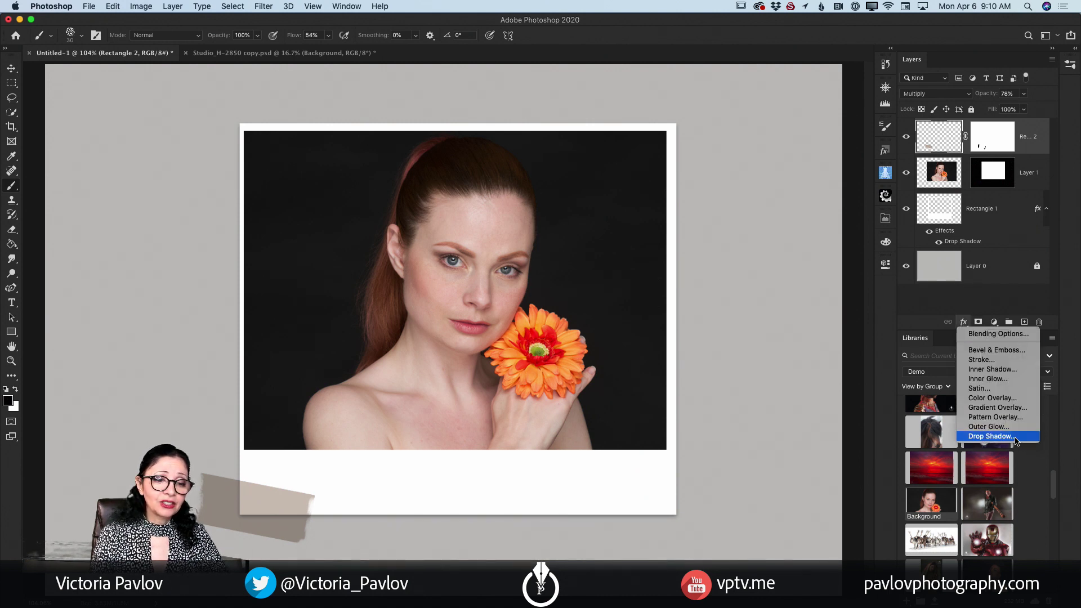
left_click(992, 436)
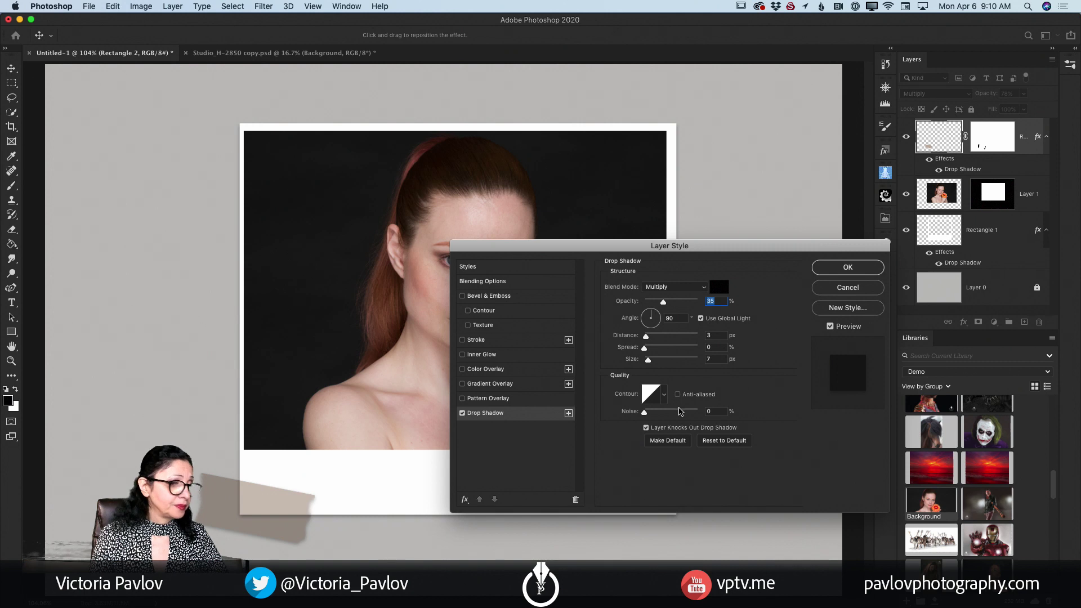
mouse_move(663, 302)
left_mouse_down()
mouse_move(688, 304)
mouse_move(665, 304)
left_mouse_up()
left_click(823, 268)
key("b")
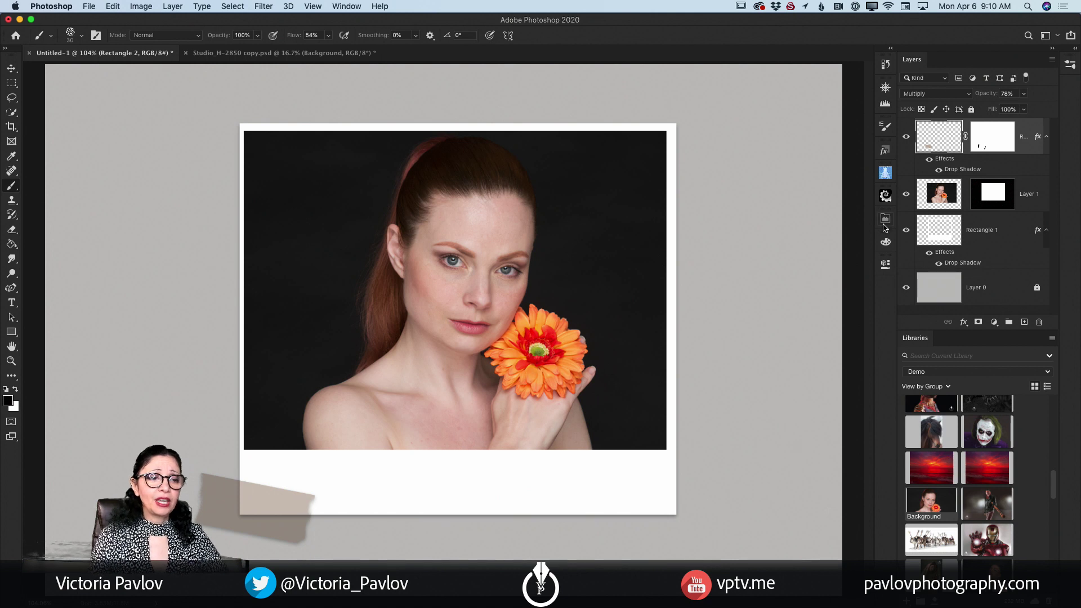
Duplicate the tape layer and place the copy across the frame's upper-right corner, scaled to about 64% and rotated about 21°.
left_click_drag(942, 147, 1009, 315)
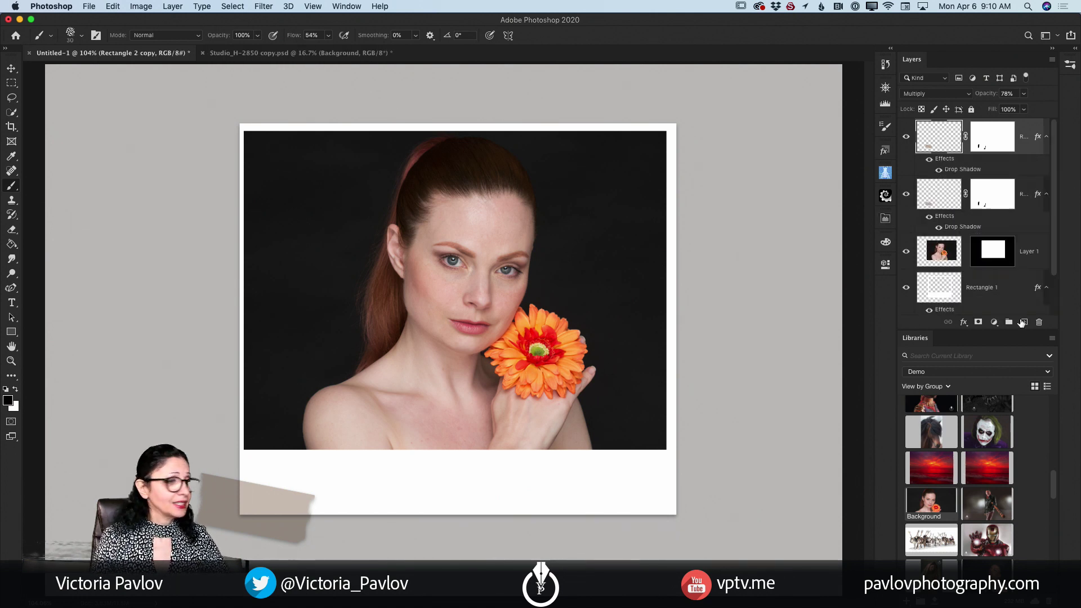
key("v")
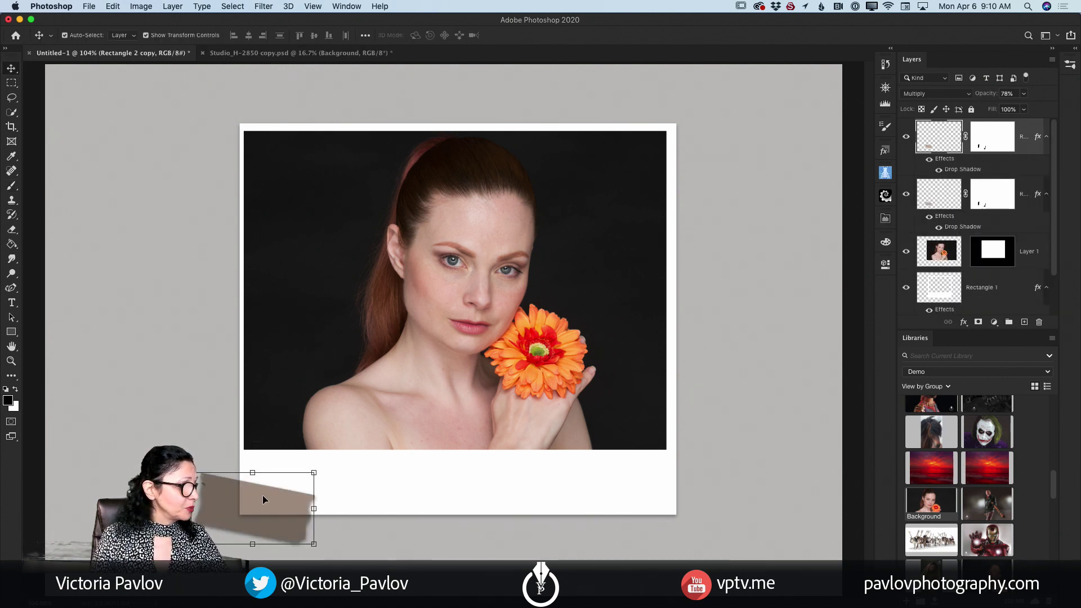
mouse_move(315, 452)
left_mouse_down()
mouse_move(752, 76)
mouse_move(727, 80)
left_mouse_up()
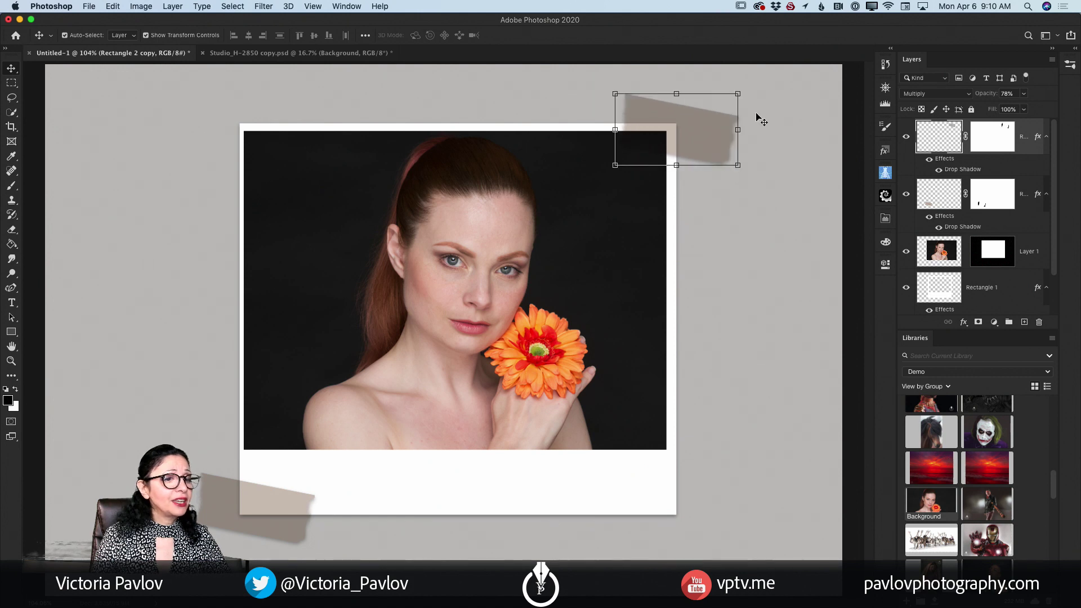
left_click_drag(746, 153, 735, 177)
left_click_drag(746, 118, 682, 156)
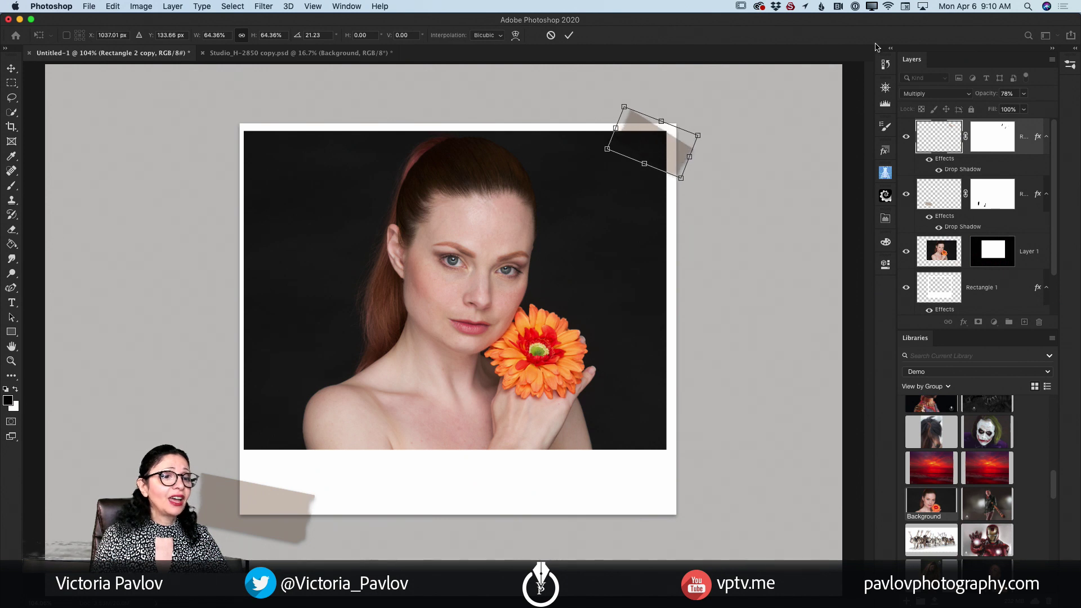
left_click(768, 483)
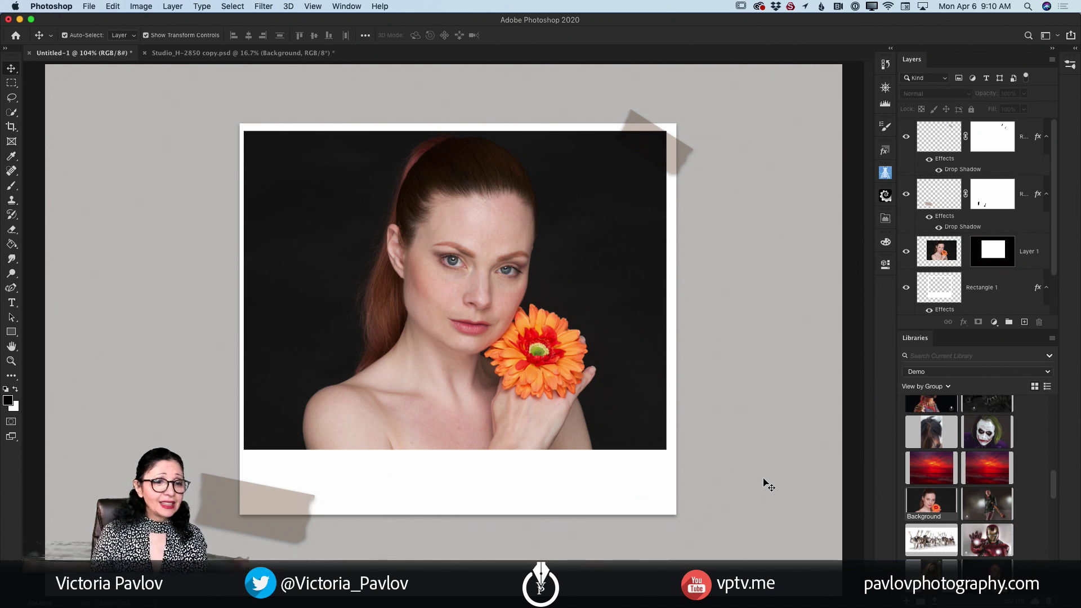
Add a horizontal text box about 489 px wide above the tape layers, in the frame's bottom border, reading "Hello Be".
left_click(935, 138)
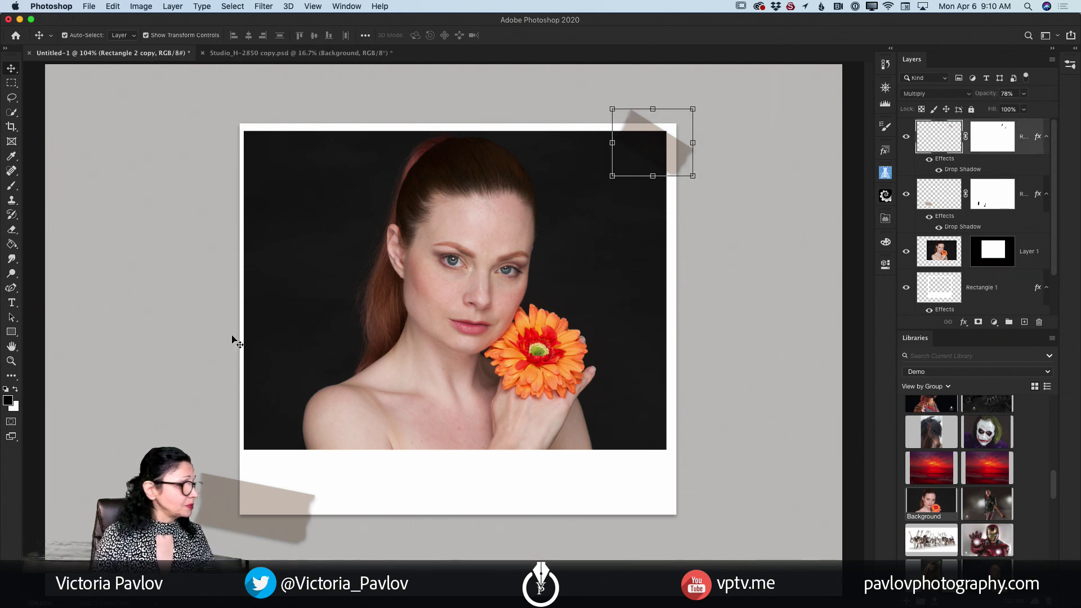
left_click(12, 304)
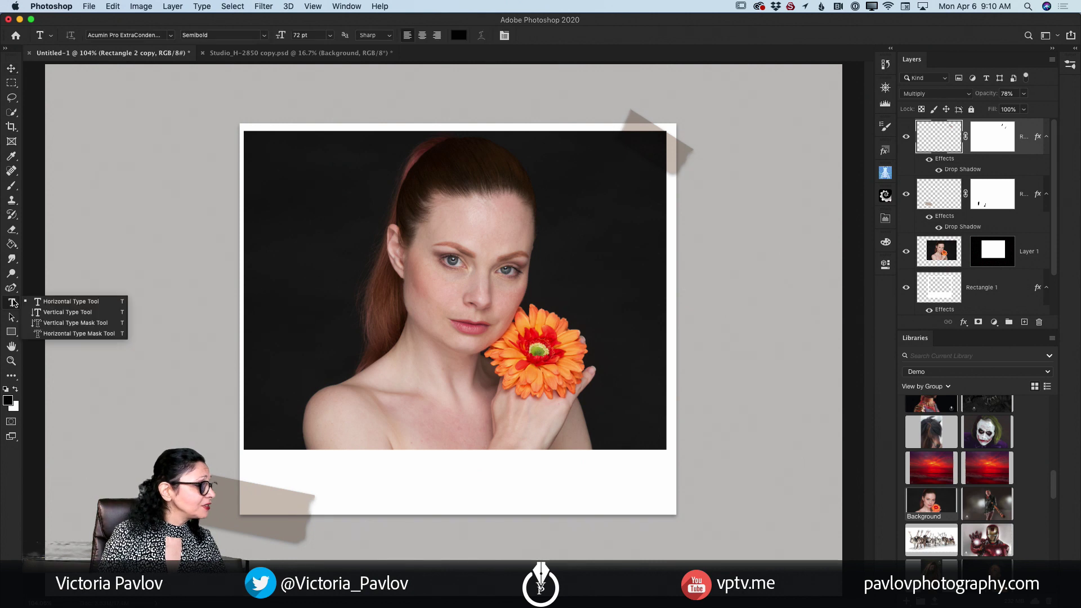
left_click(51, 302)
left_click_drag(343, 466, 630, 514)
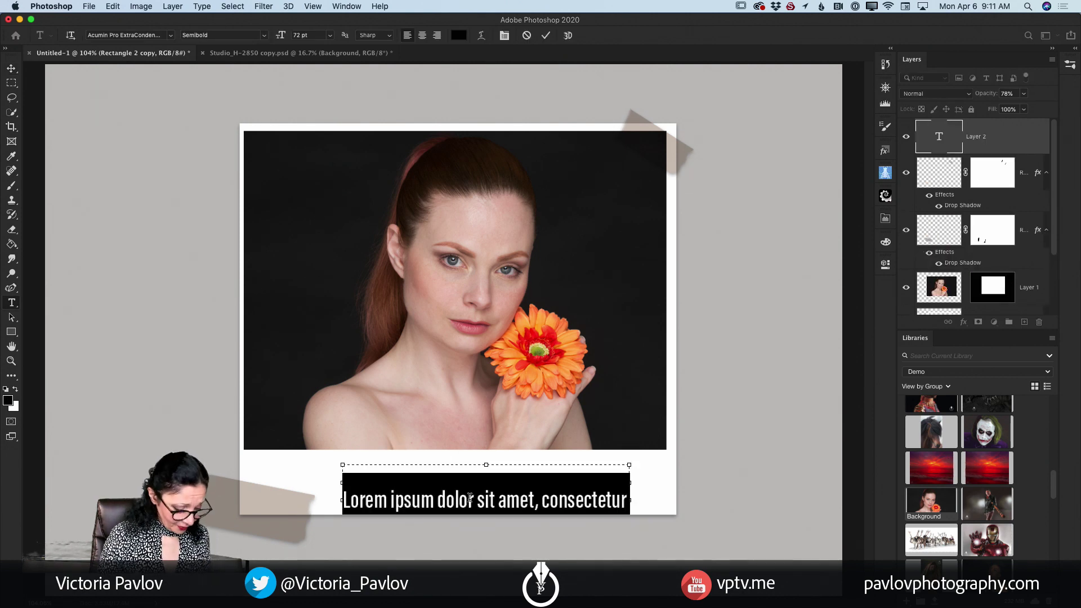
type("H")
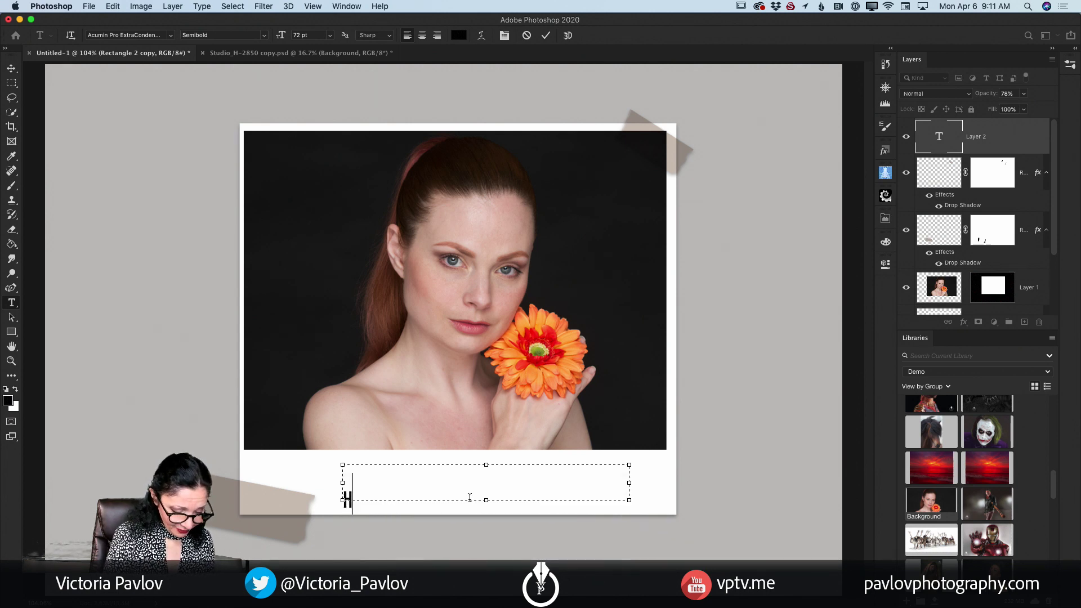
type("ello be")
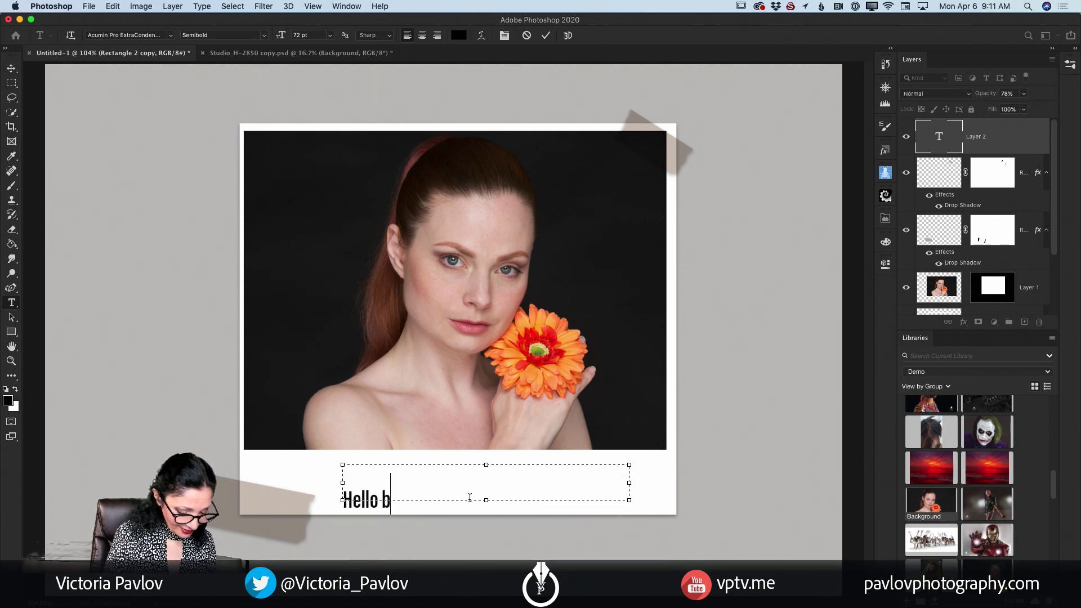
key("BackSpace")
key("BackSpace")
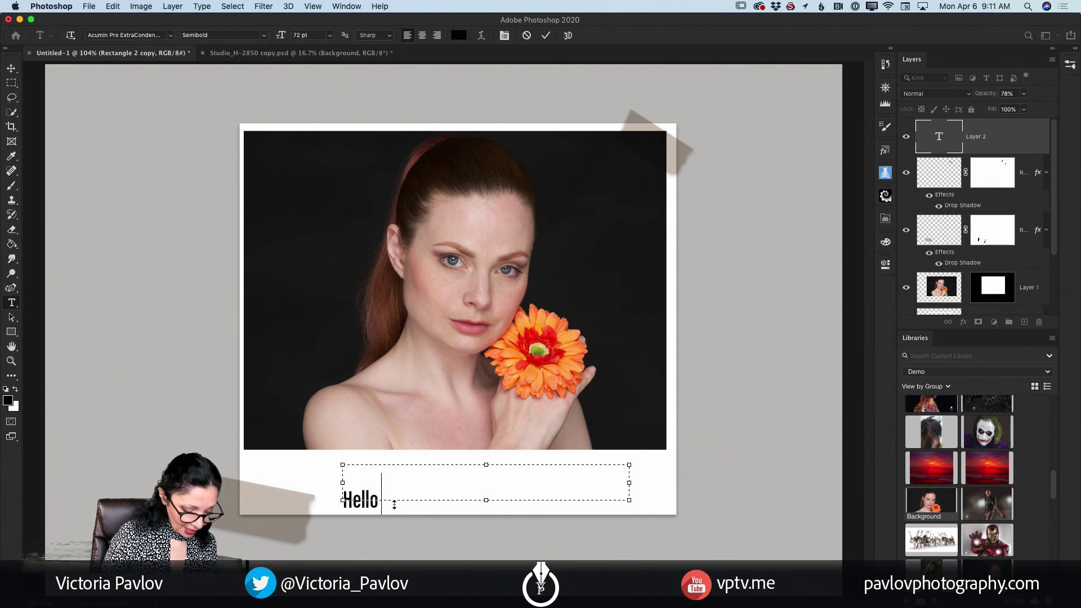
type("Be")
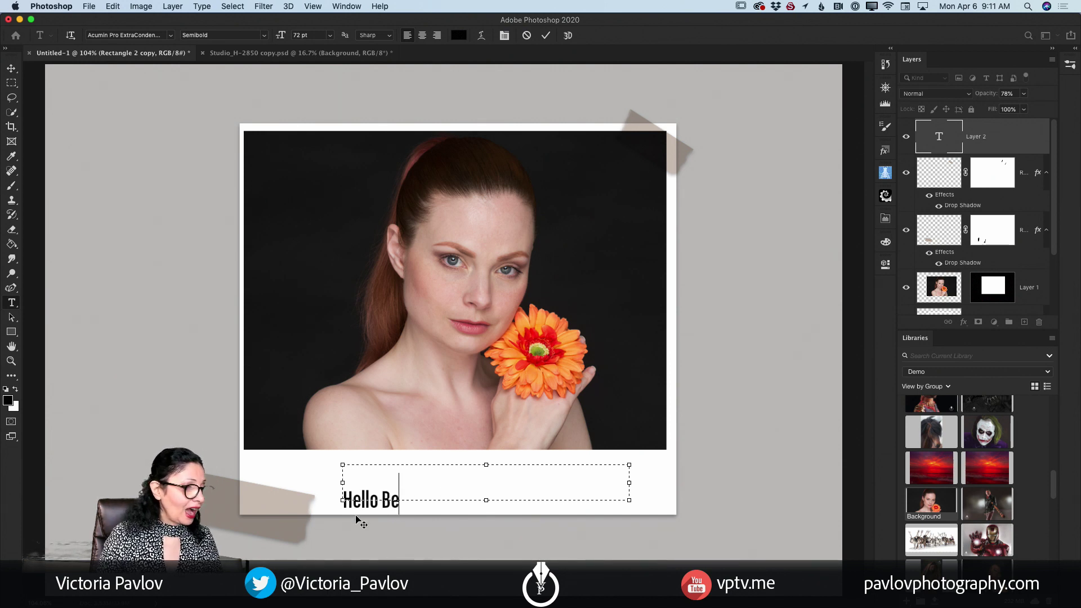
Center-align the "Hello Be" text and move it up and left within the frame's bottom border.
left_click_drag(343, 498, 401, 499)
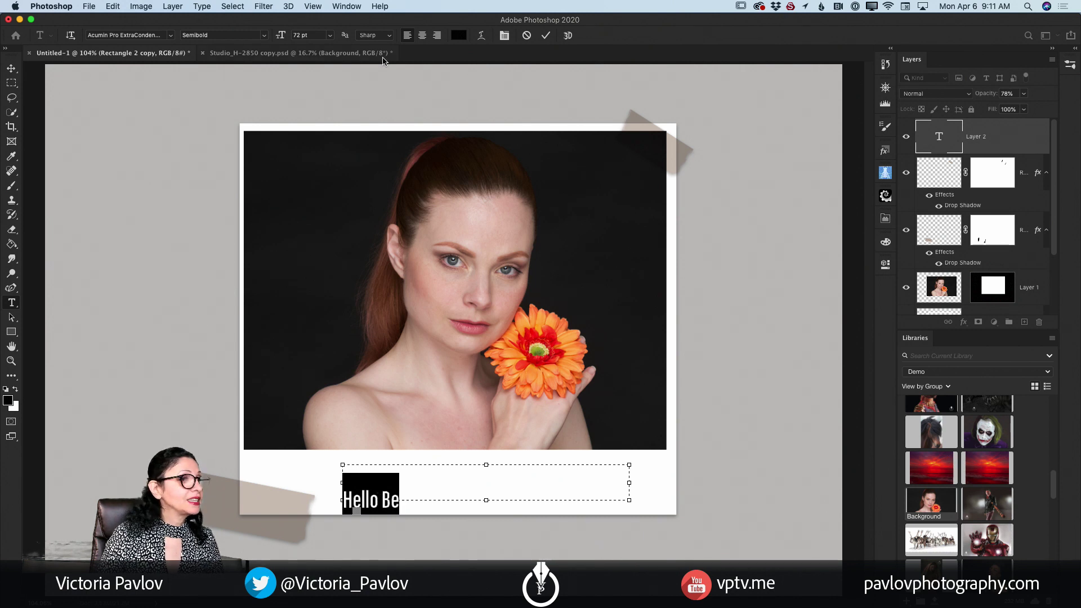
left_click(422, 35)
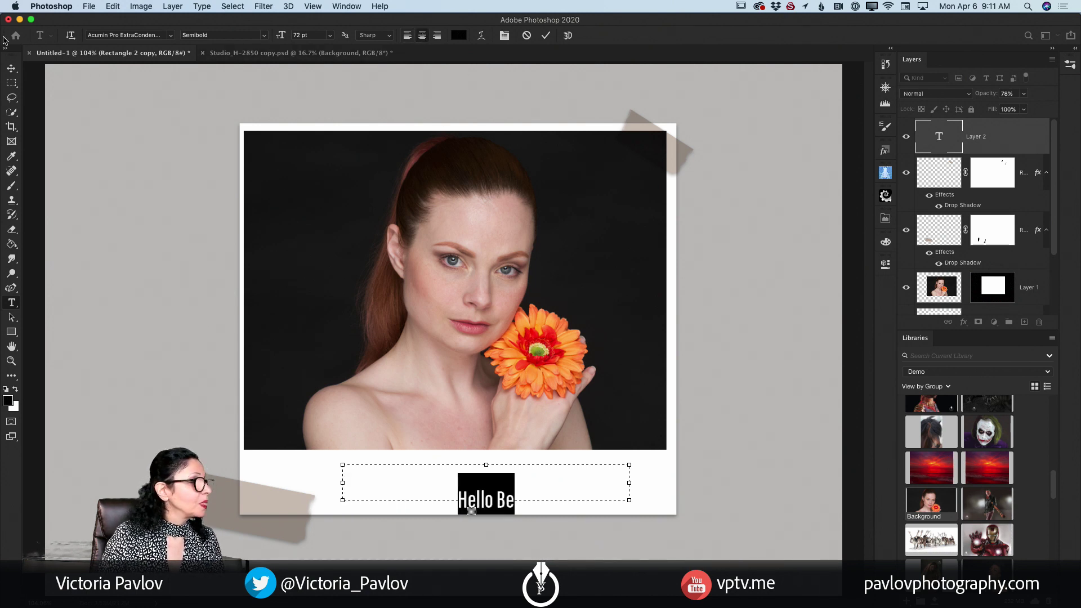
left_click(11, 68)
left_click_drag(479, 496, 463, 479)
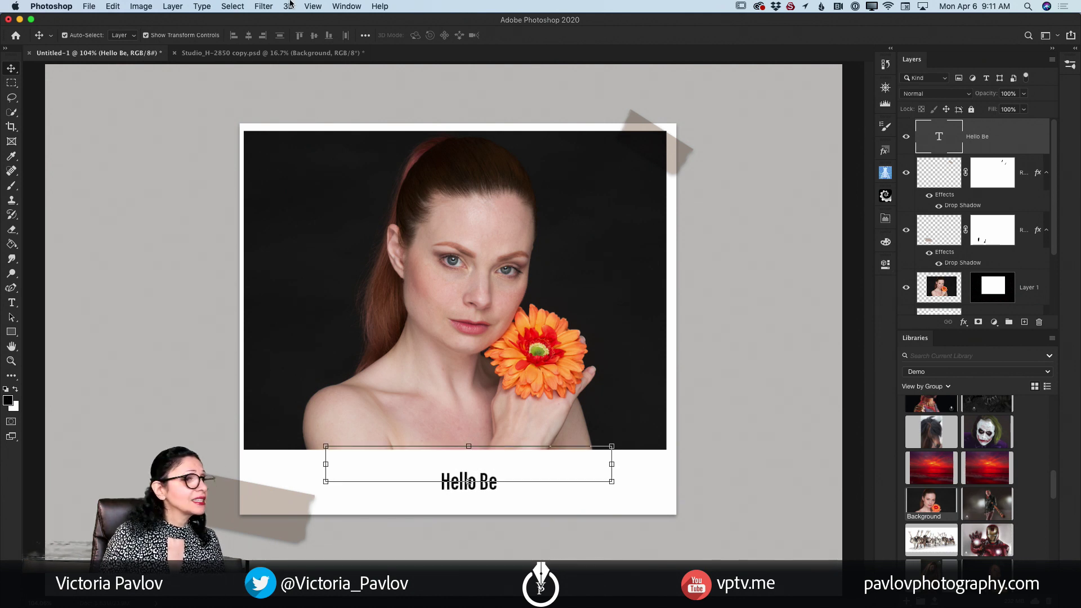
Set the "Hello Be" caption's font size to 84 pt and nudge it slightly up and left below the photo.
left_click(344, 7)
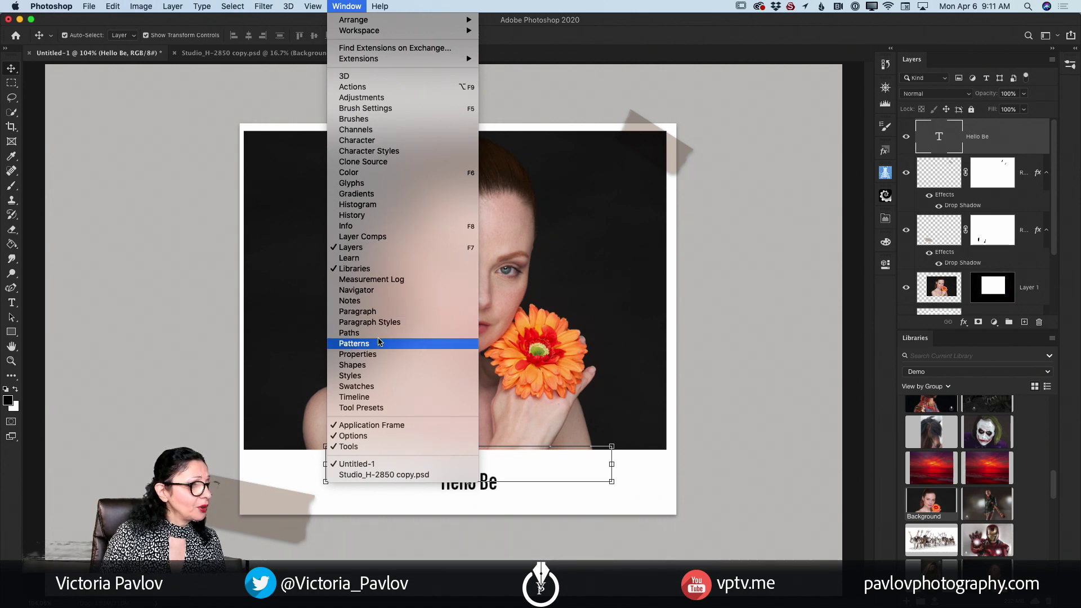
left_click(381, 358)
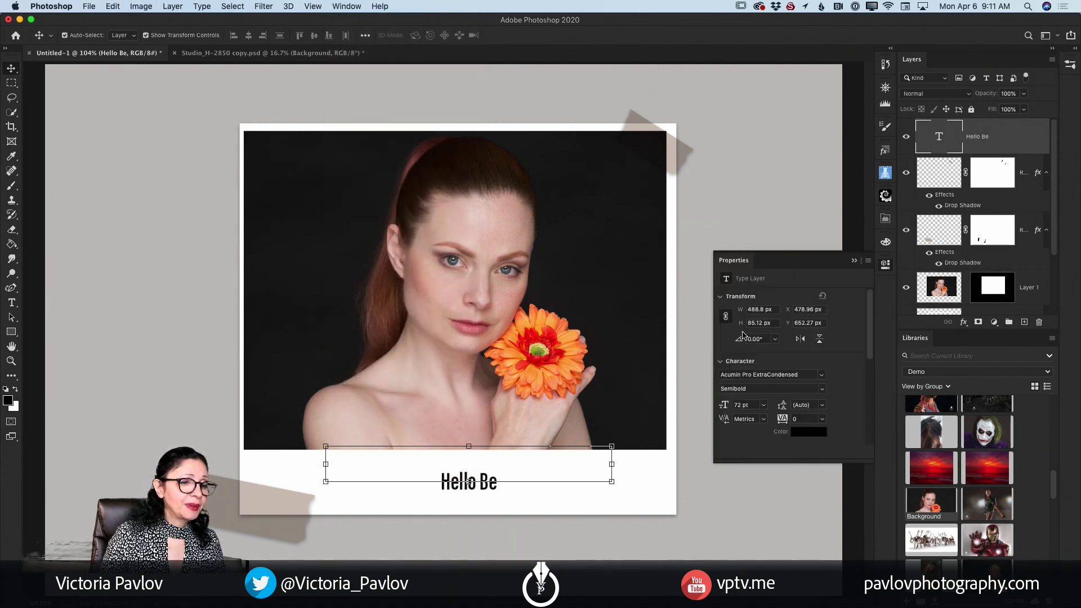
left_click(764, 406)
left_click(720, 408)
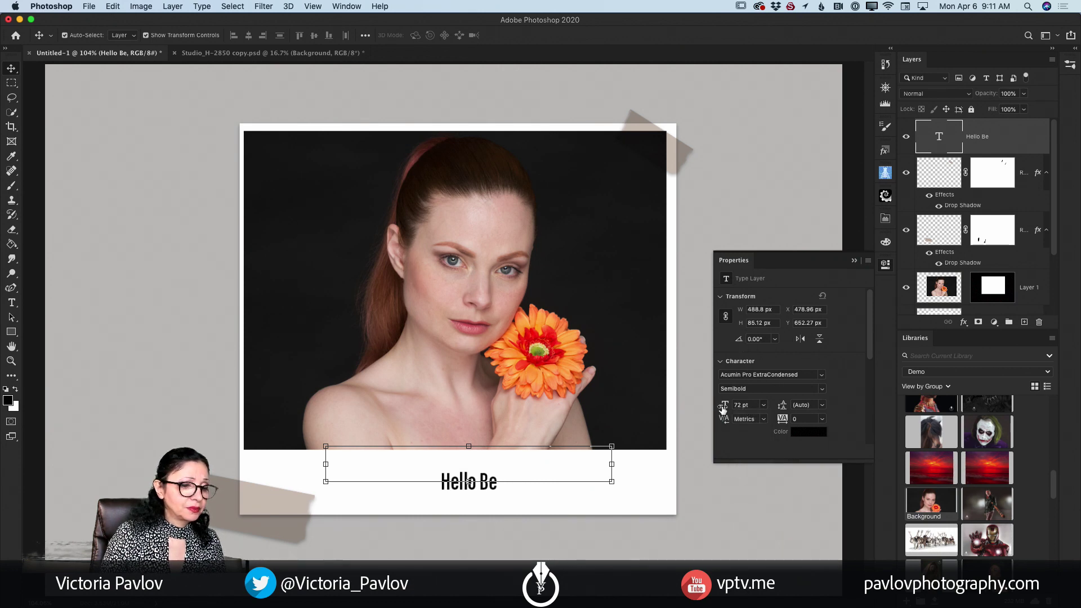
mouse_move(722, 409)
left_mouse_down()
mouse_move(757, 410)
mouse_move(720, 410)
left_mouse_up()
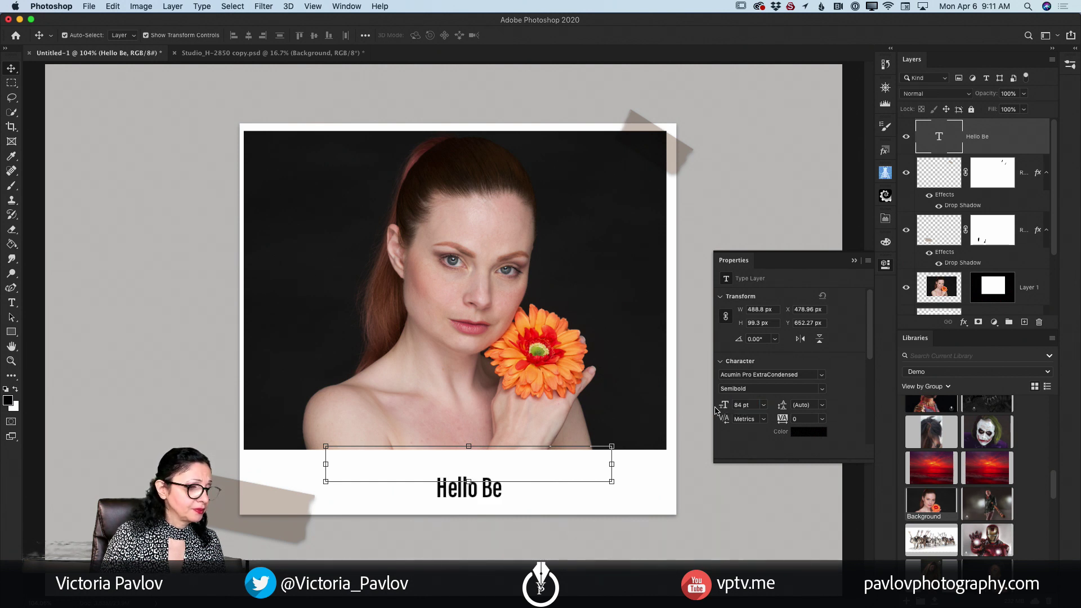
left_click(856, 261)
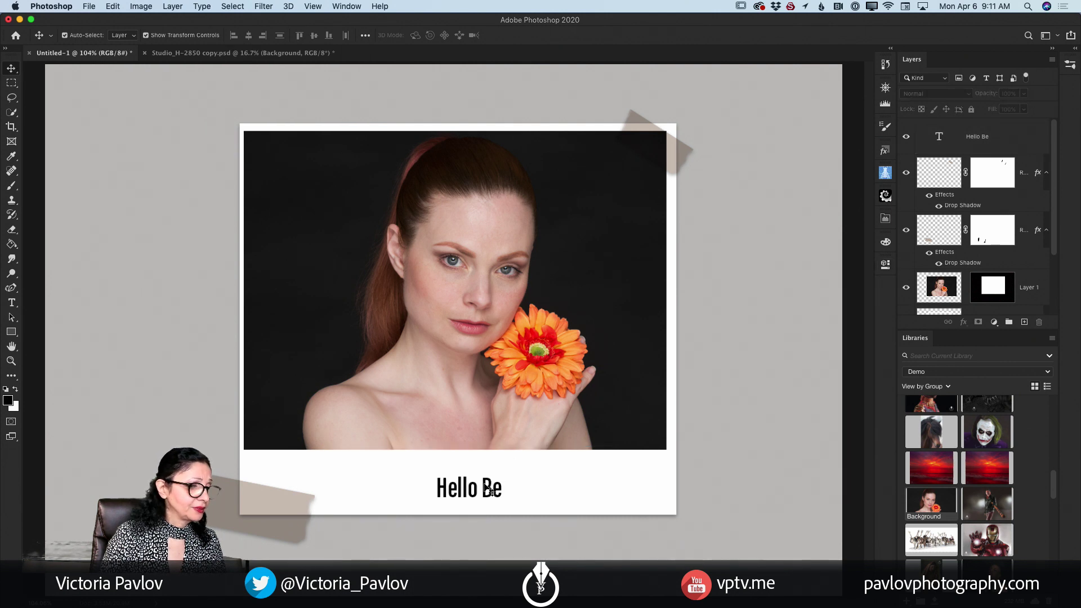
left_click_drag(483, 488, 480, 483)
left_click(739, 486)
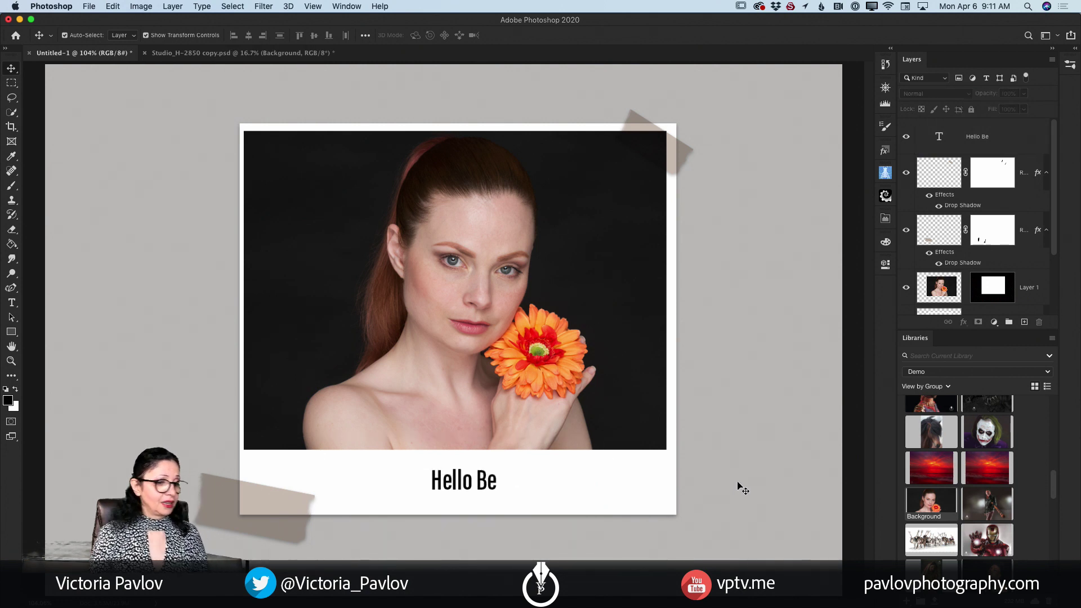